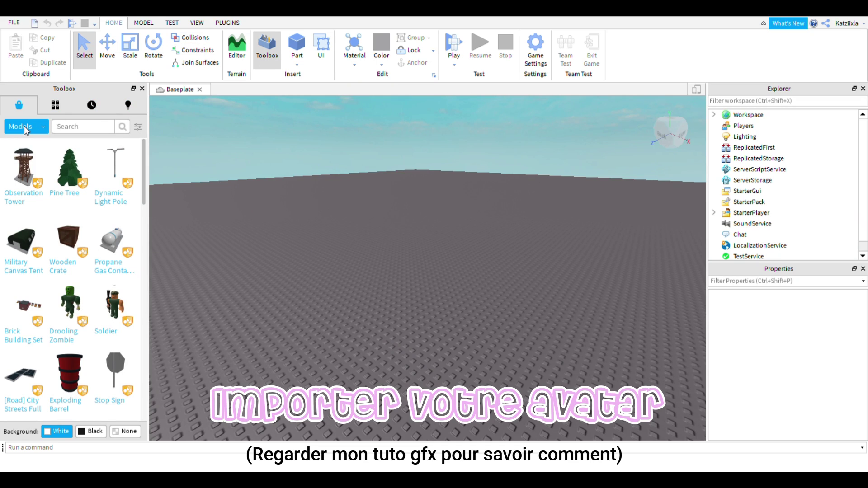
Load the avatar with the Load Character plugin by entering its username, spawn it as an R15 model and close the plugin window.
left_click(230, 24)
left_click(90, 48)
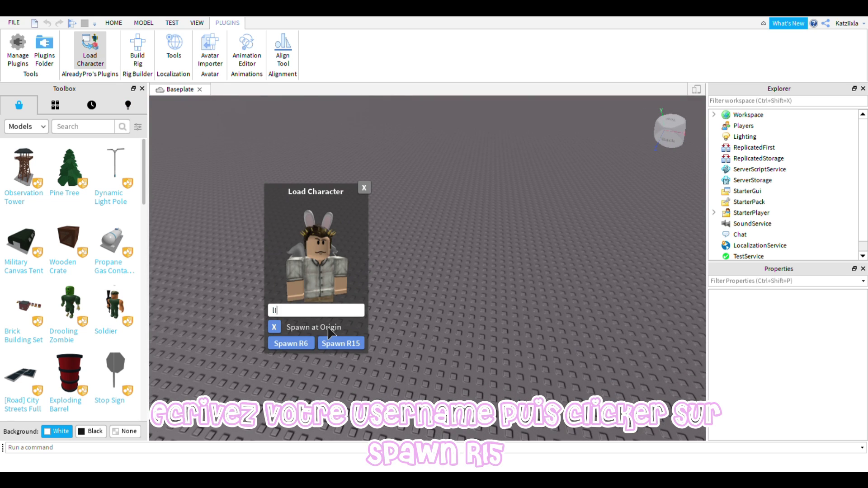
type("llJasxmin")
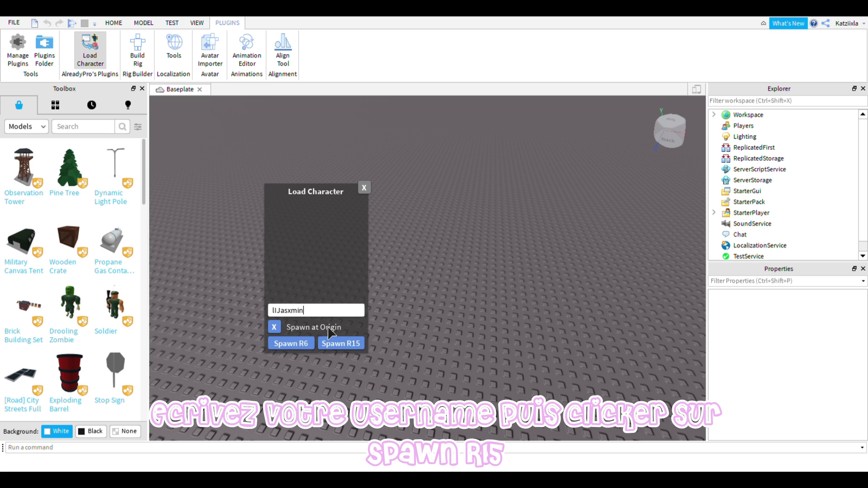
type("ell")
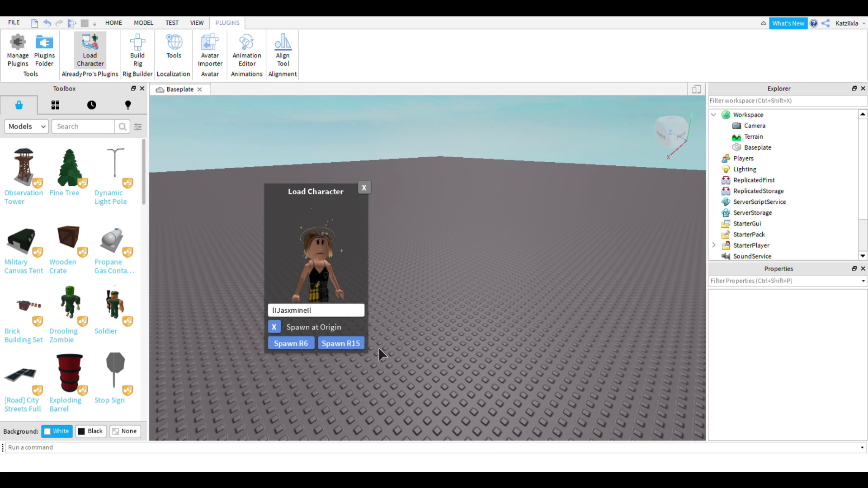
right_click_drag(432, 285, 432, 285)
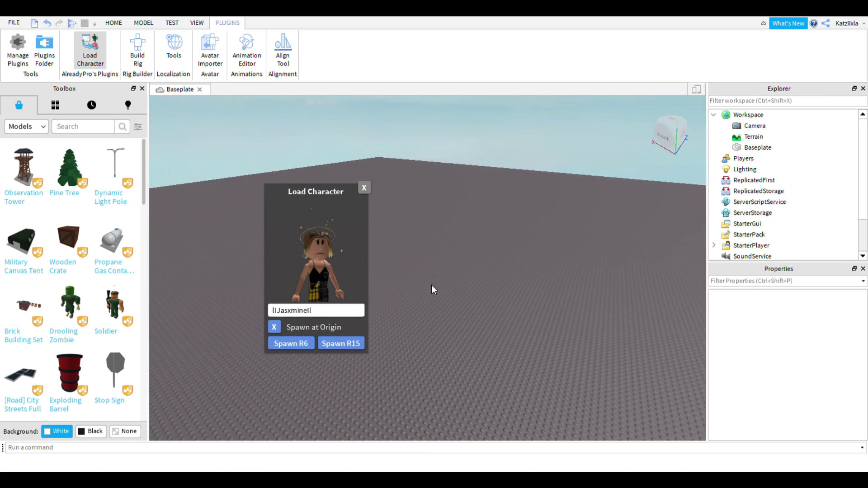
scroll(432, 285, "down", 3)
scroll(426, 282, "up", 5)
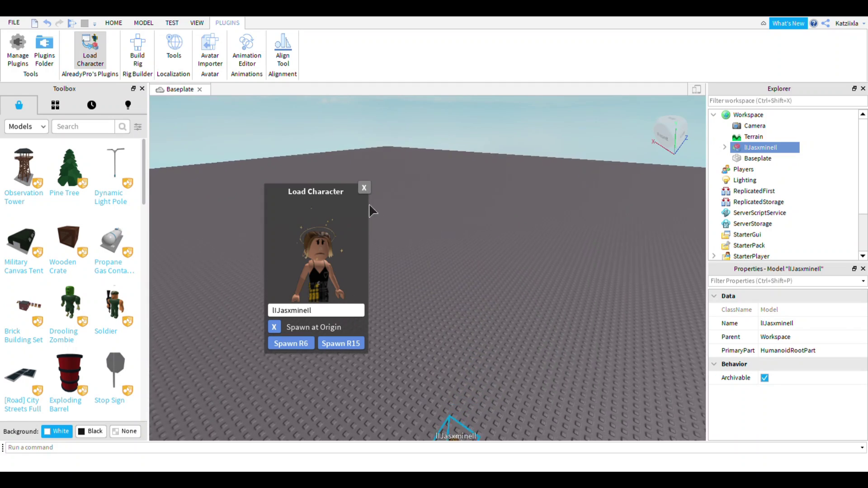
left_click(364, 188)
right_click_drag(391, 237, 392, 238)
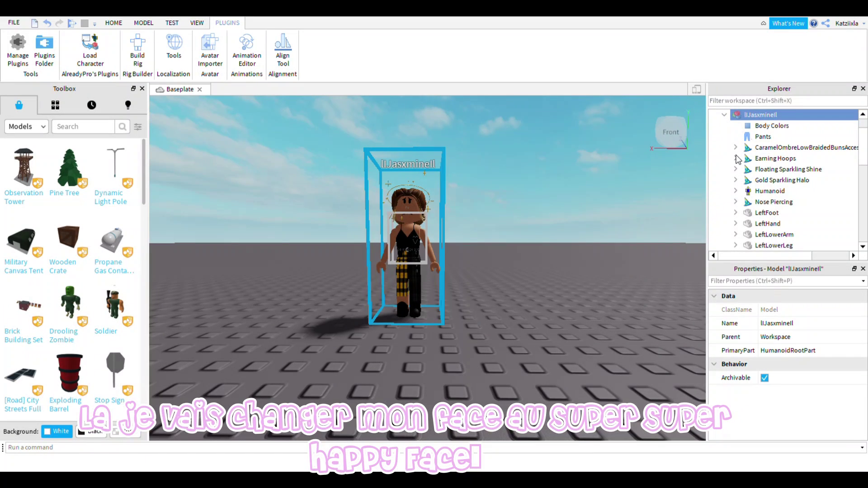
Delete the face decal from the avatar's Head part.
scroll(769, 181, "down", 1)
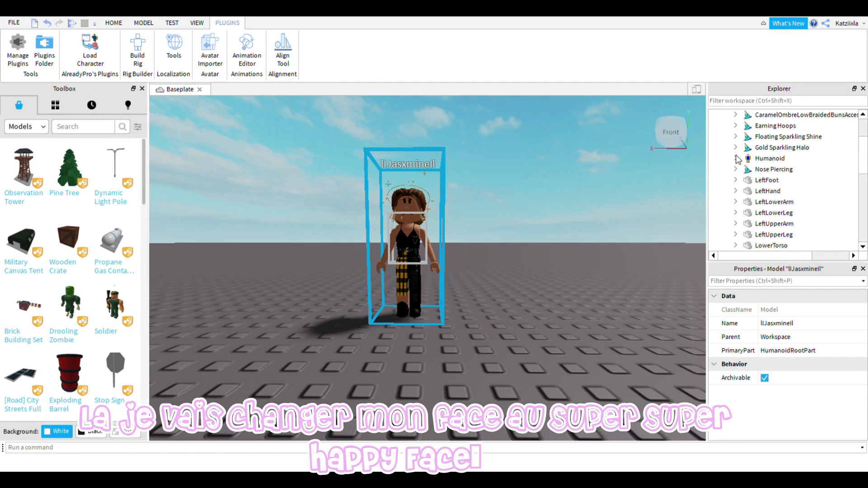
scroll(741, 181, "down", 1)
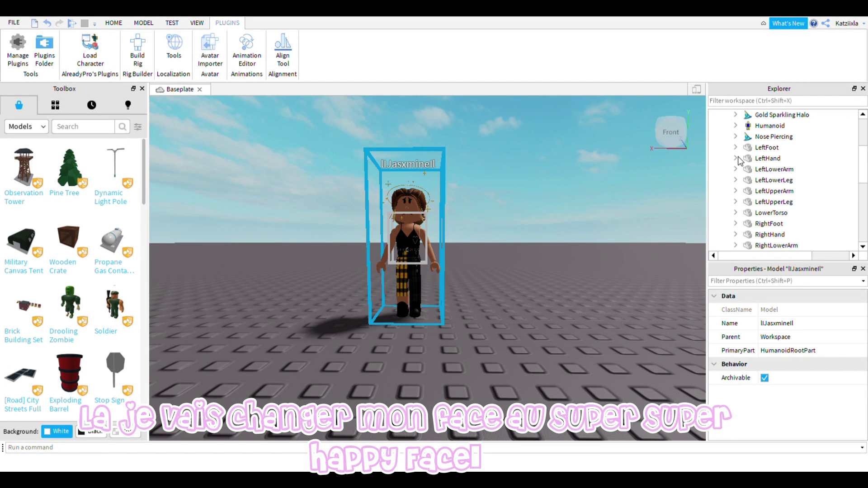
scroll(742, 181, "down", 2)
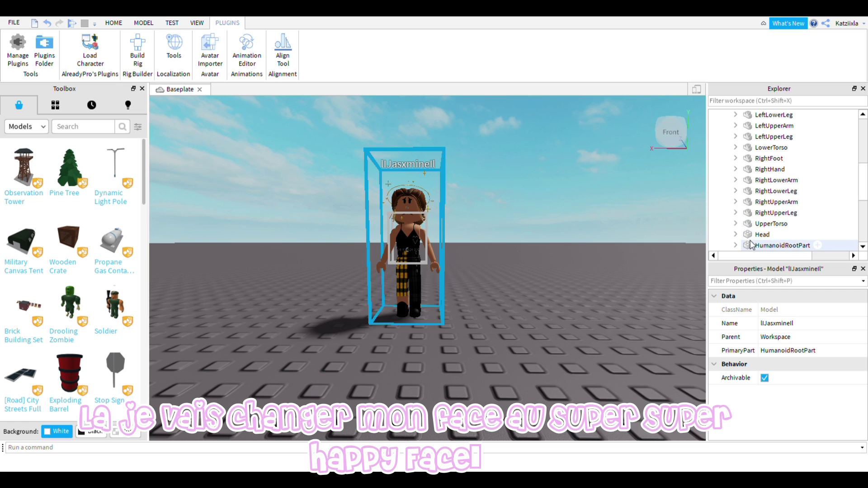
left_click(736, 234)
scroll(756, 228, "down", 4)
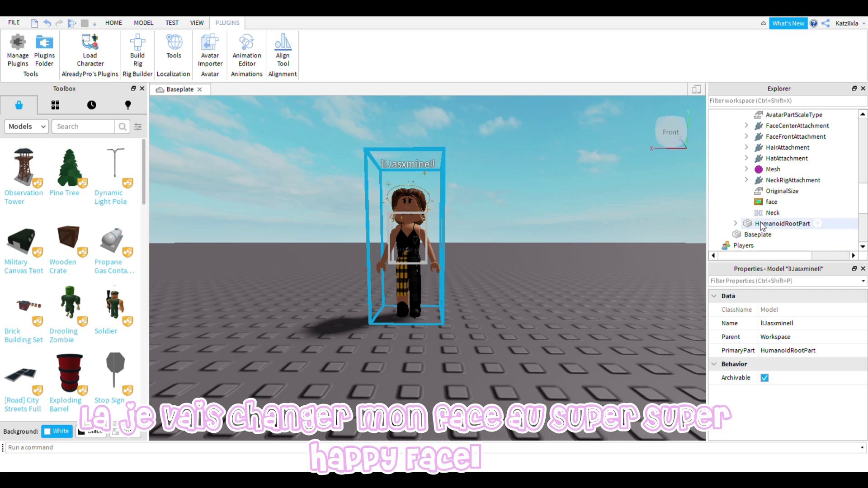
left_click(766, 202)
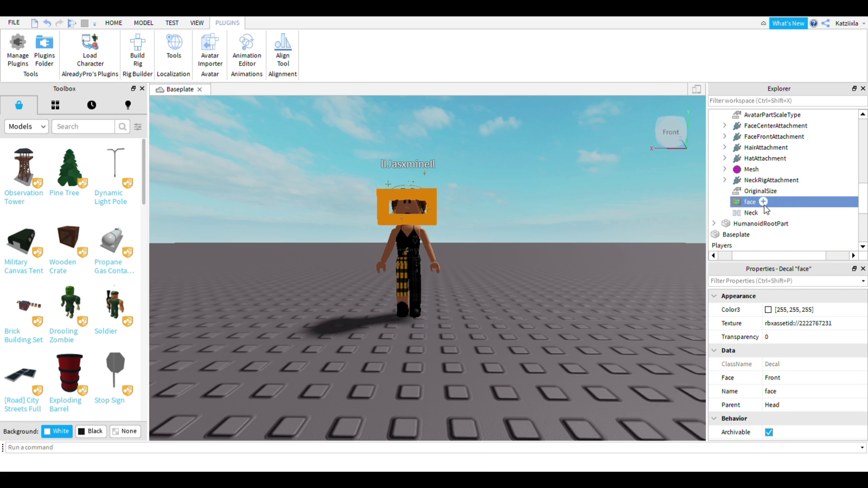
key("Delete")
scroll(541, 229, "up", 5)
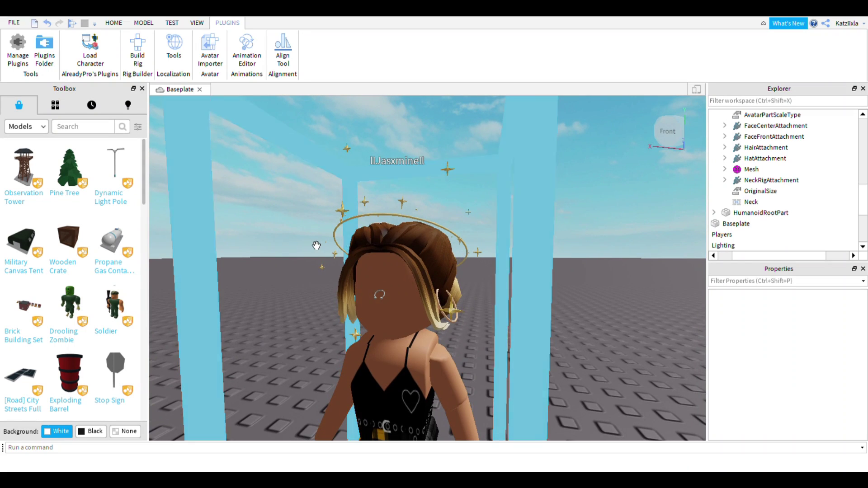
scroll(317, 246, "down", 5)
right_click_drag(434, 242, 430, 233)
scroll(780, 180, "up", 2)
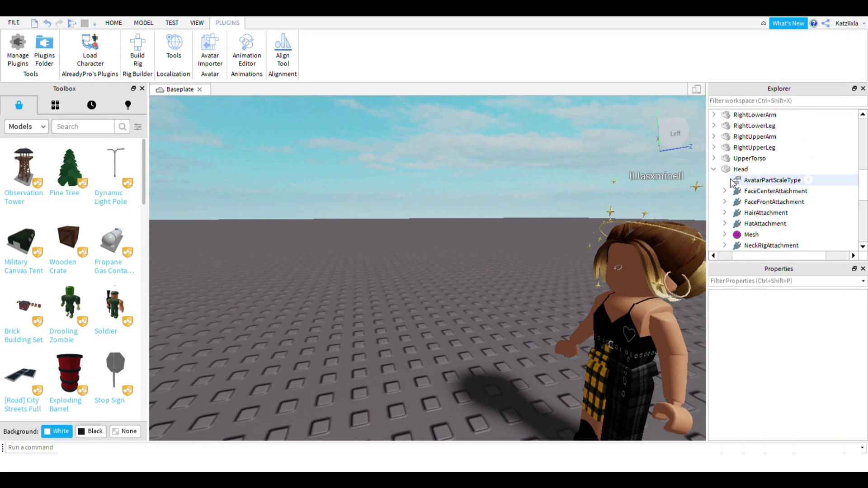
Select the items from the CaramelOmbreLowBraidedBuns accessory through Nose Piercing in the avatar model and move them clear of the head.
left_click(715, 168)
left_click_drag(771, 256, 765, 255)
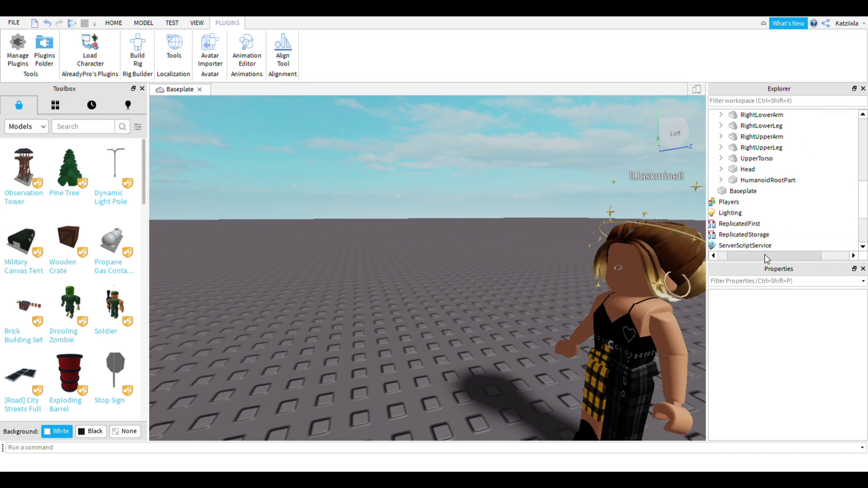
scroll(752, 170, "up", 7)
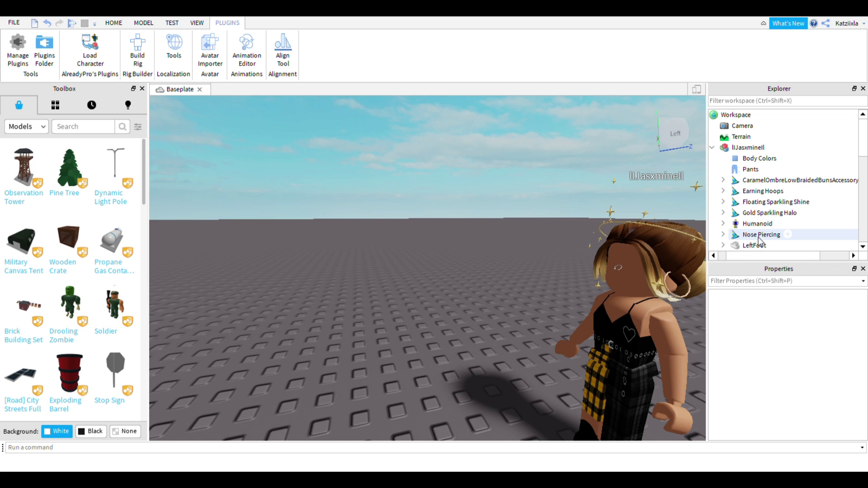
left_click(762, 235)
left_click(778, 180, "shift")
right_click_drag(453, 171, 505, 164)
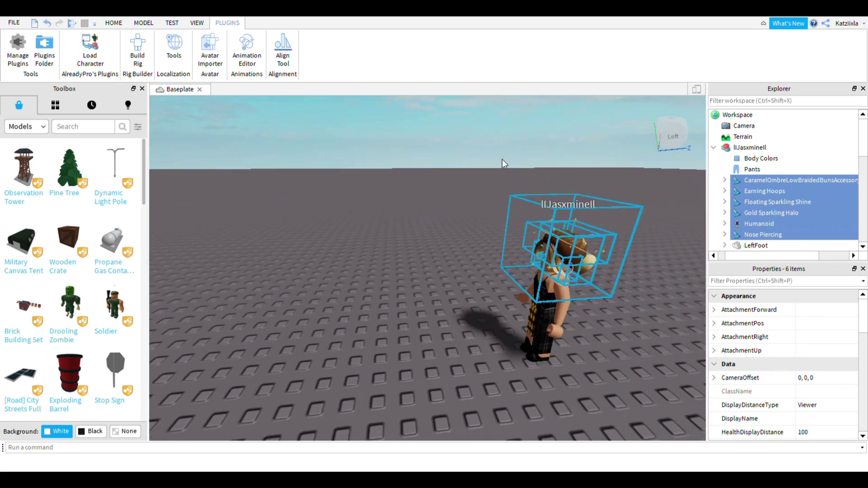
scroll(503, 159, "down", 3)
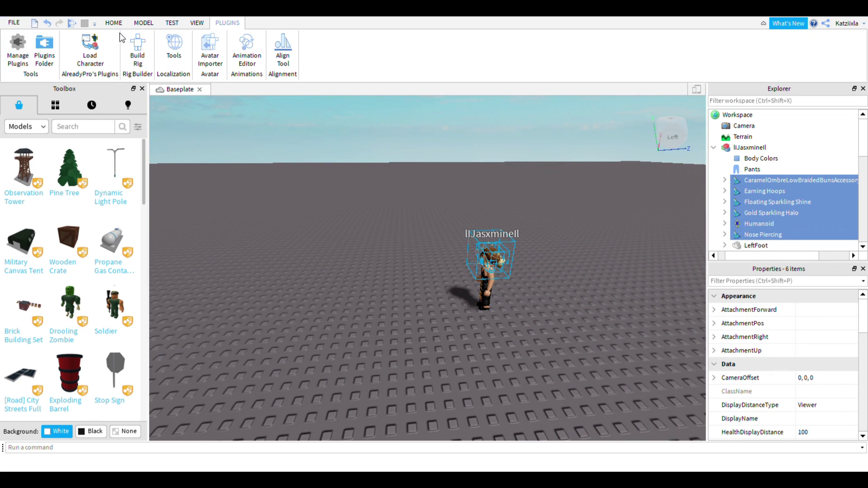
left_click(144, 23)
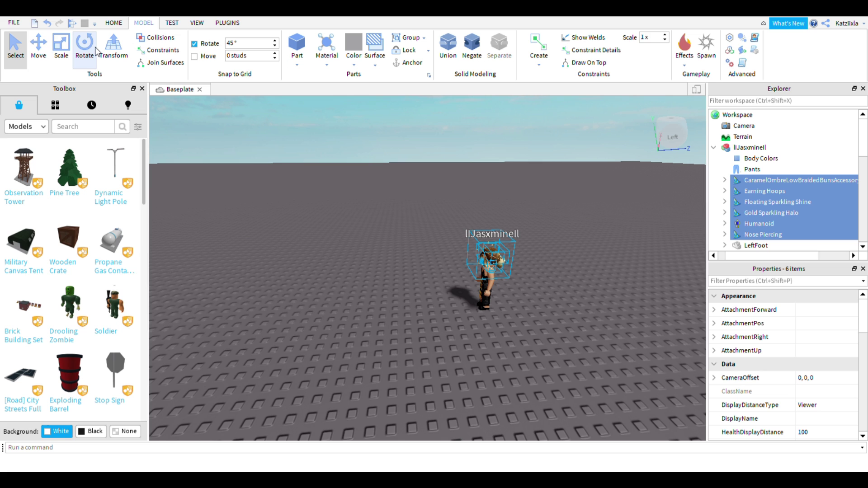
left_click(38, 44)
left_click_drag(539, 253, 636, 244)
right_click_drag(635, 245, 428, 188)
scroll(425, 188, "up", 3)
Search the marketplace images for "Super super happy face".
left_click(56, 105)
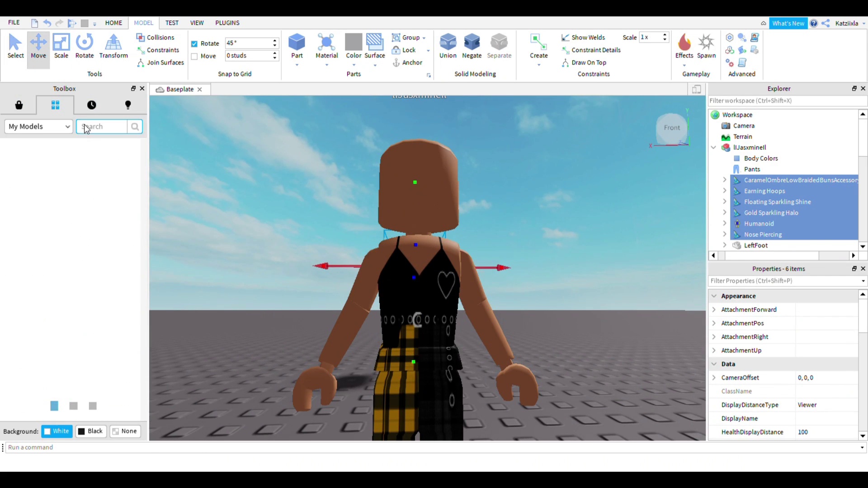
left_click(42, 129)
left_click(19, 109)
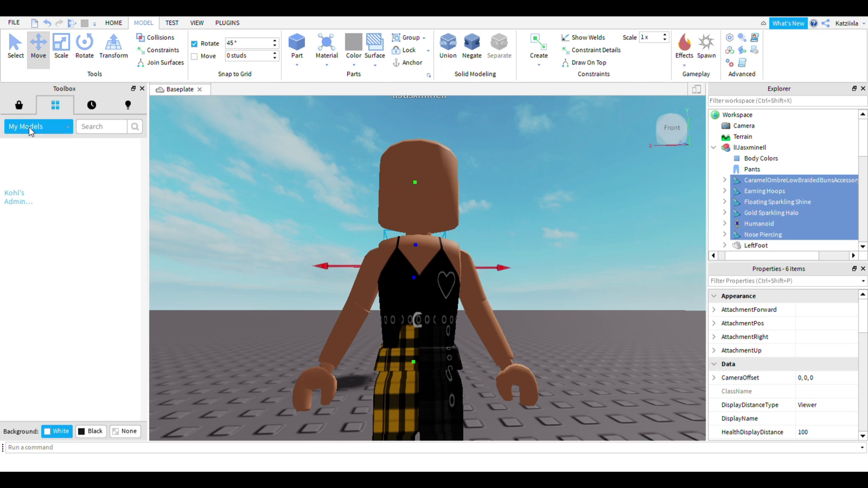
left_click(19, 107)
left_click(26, 127)
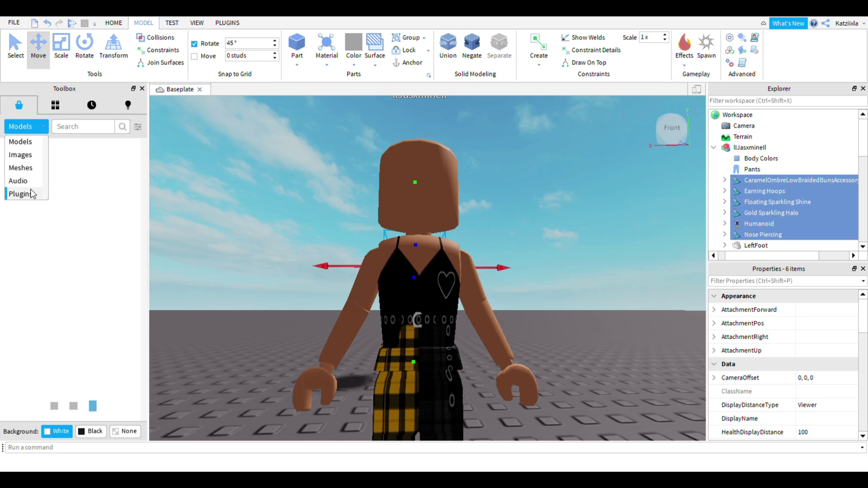
left_click(36, 154)
left_click(117, 125)
type("S")
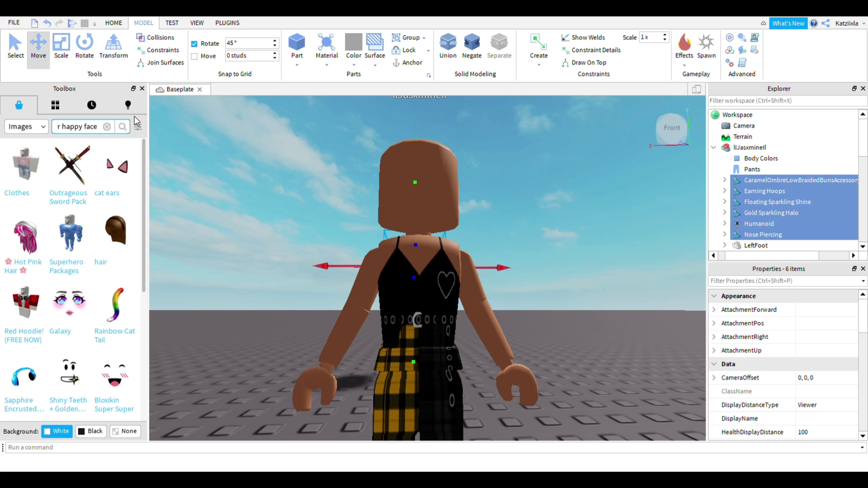
type("uper super happy face")
key("Return")
Apply a Super Super Happy Face image as a decal on the front of the avatar's head.
right_click_drag(437, 163, 440, 131)
scroll(440, 131, "down", 3)
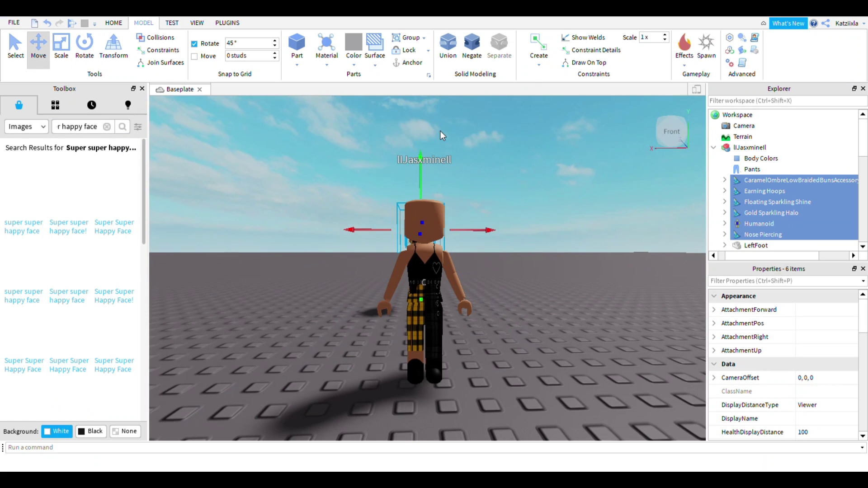
scroll(172, 189, "up", 2)
left_click_drag(103, 200, 417, 186)
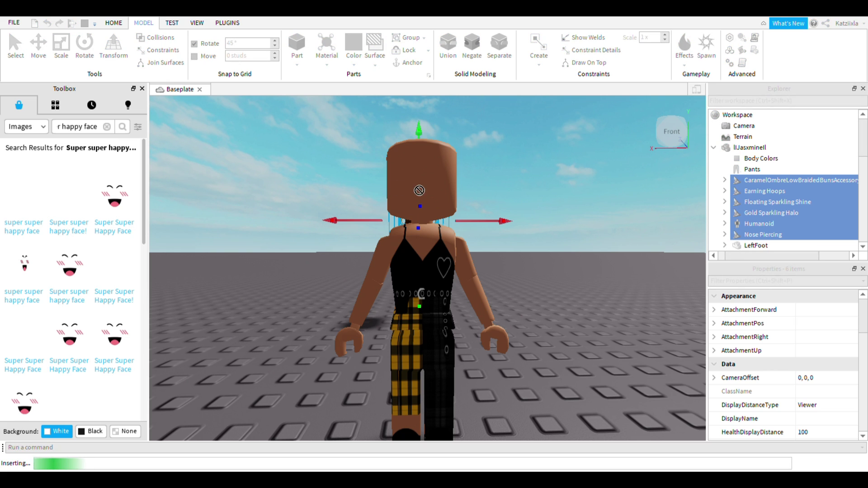
right_click_drag(590, 222, 615, 222)
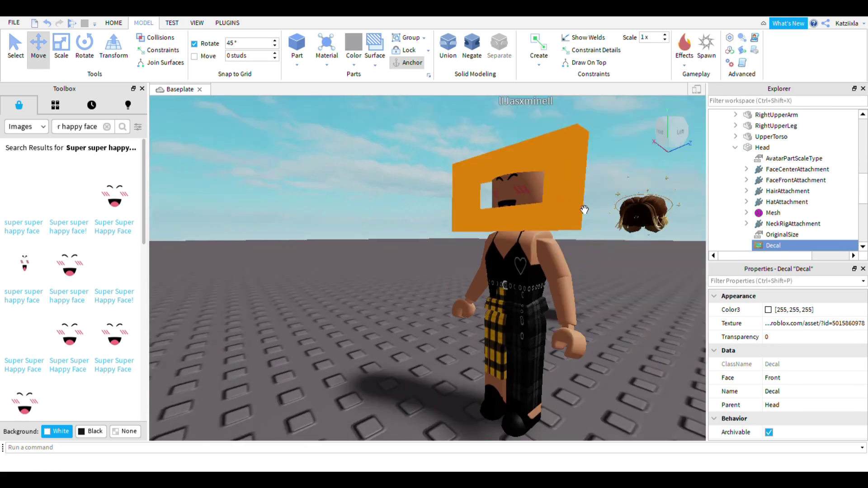
Reselect the items from the CaramelOmbreLowBraidedBuns accessory through Nose Piercing and move them back onto the avatar's head.
scroll(590, 223, "down", 10)
left_click(735, 148)
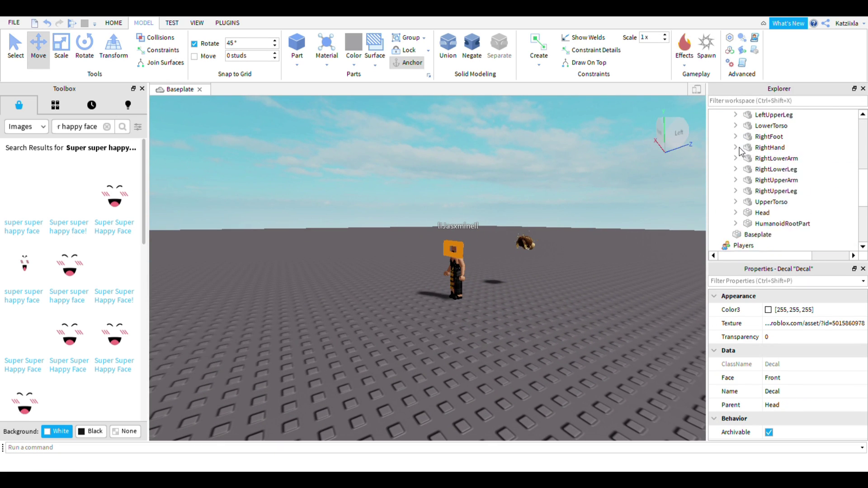
scroll(760, 181, "up", 6)
left_click(773, 212)
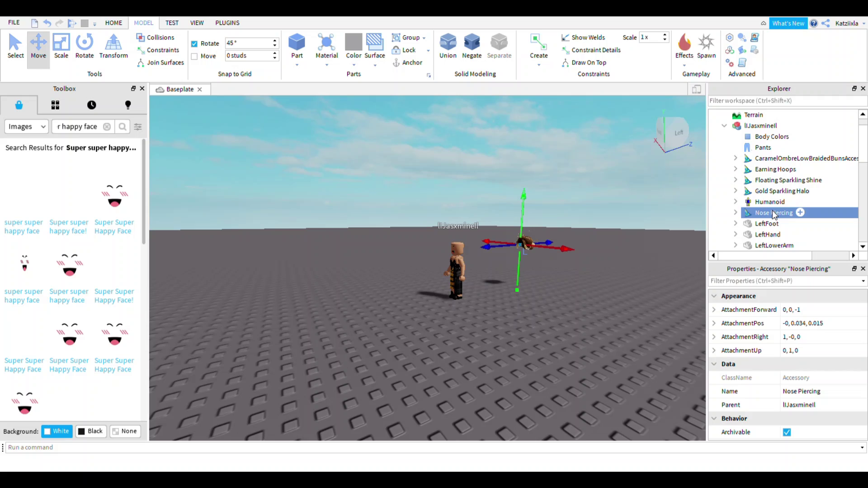
left_click(778, 158, "shift")
left_click_drag(505, 262, 420, 272)
scroll(531, 305, "up", 10)
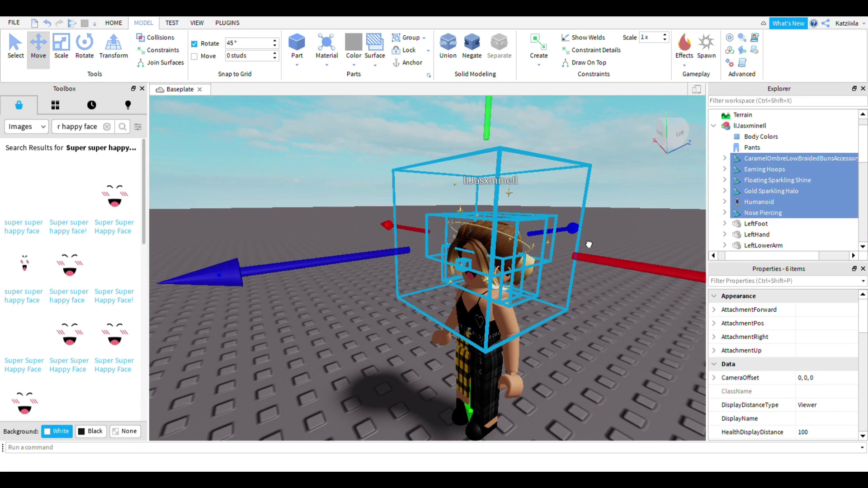
left_click_drag(589, 244, 590, 244)
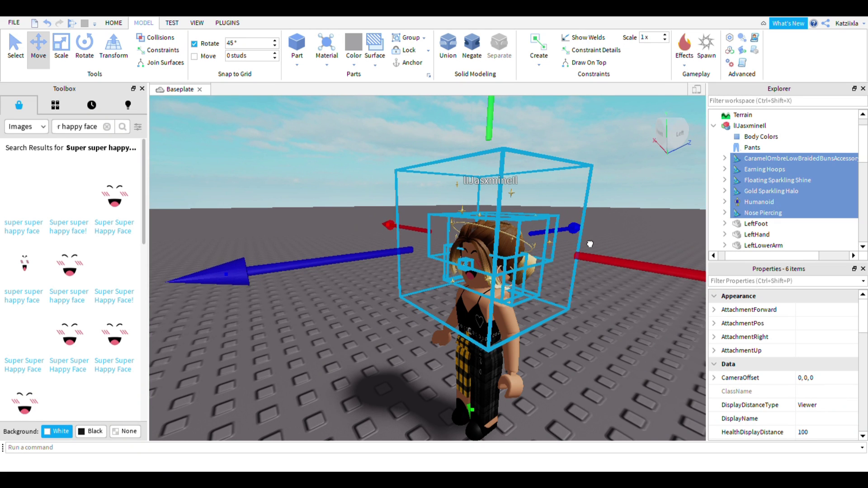
right_click_drag(587, 218, 602, 227)
scroll(603, 231, "up", 2)
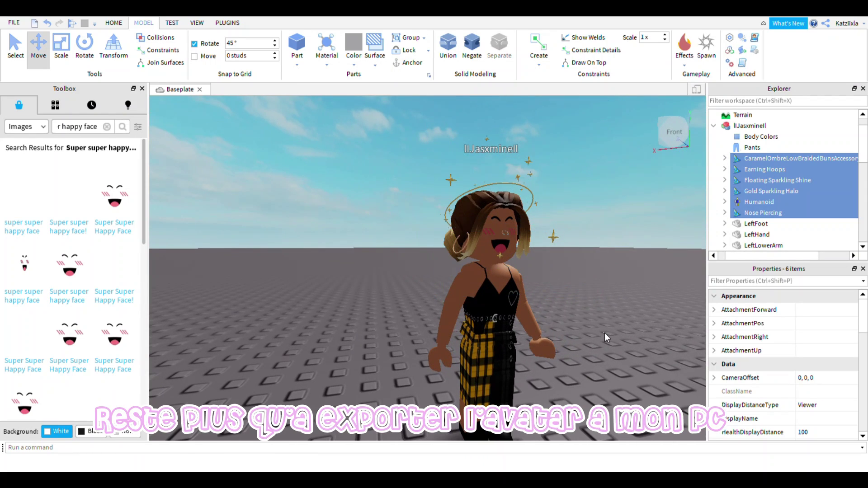
Clear the accessory selection, collapse the avatar model's hierarchy and select the whole model.
left_click(605, 334)
right_click_drag(605, 333, 610, 324)
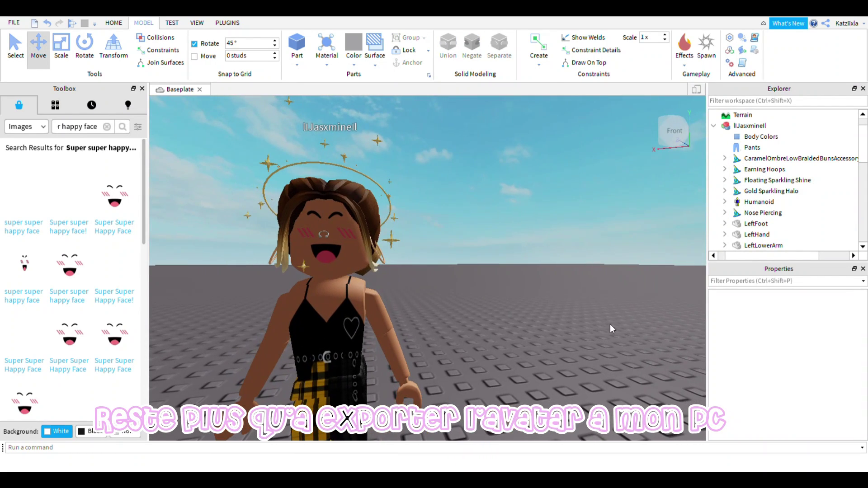
left_click(713, 126)
left_click(751, 127)
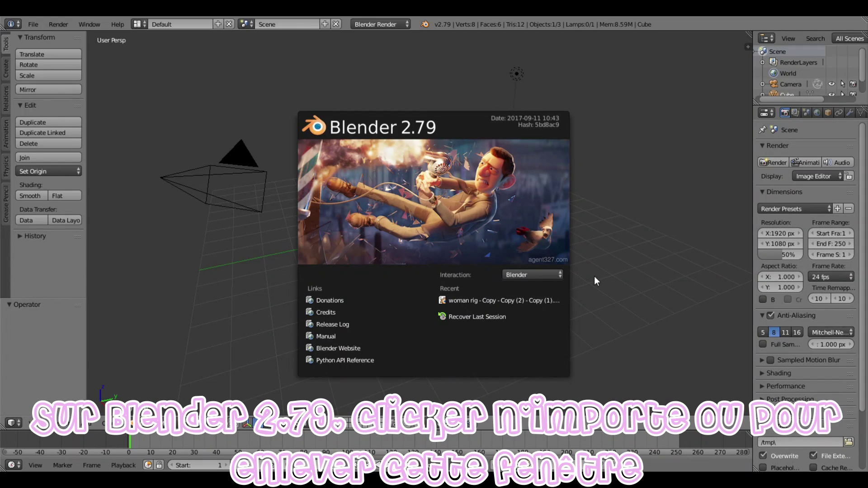
Switch to Blender 2.79, dismiss the splash screen and delete the default cube.
left_click(626, 264)
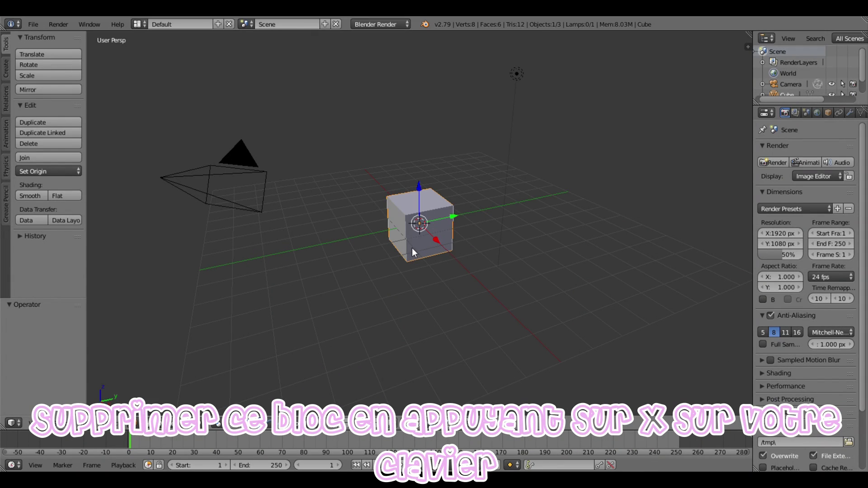
key("x")
left_click(411, 247)
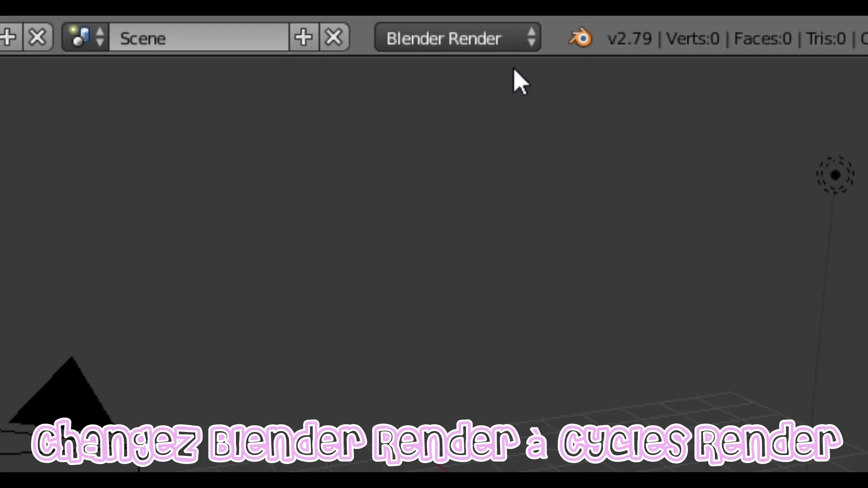
Switch the scene's render engine to Cycles Render.
left_click(482, 27)
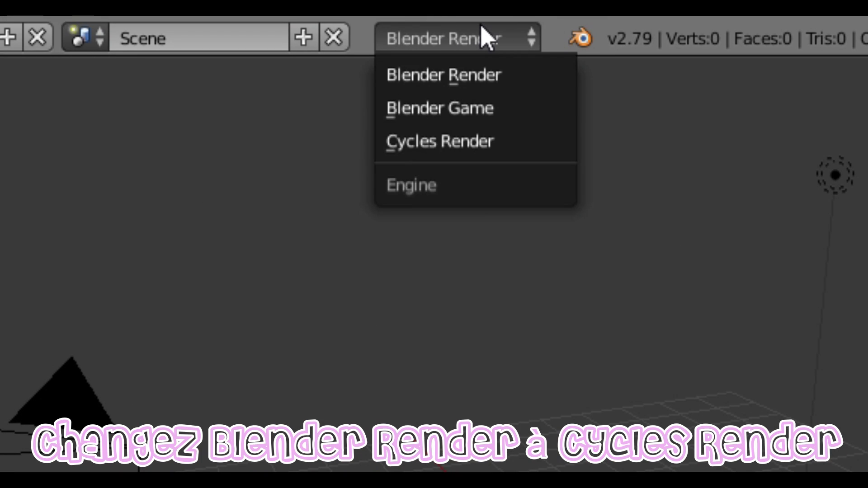
left_click(430, 140)
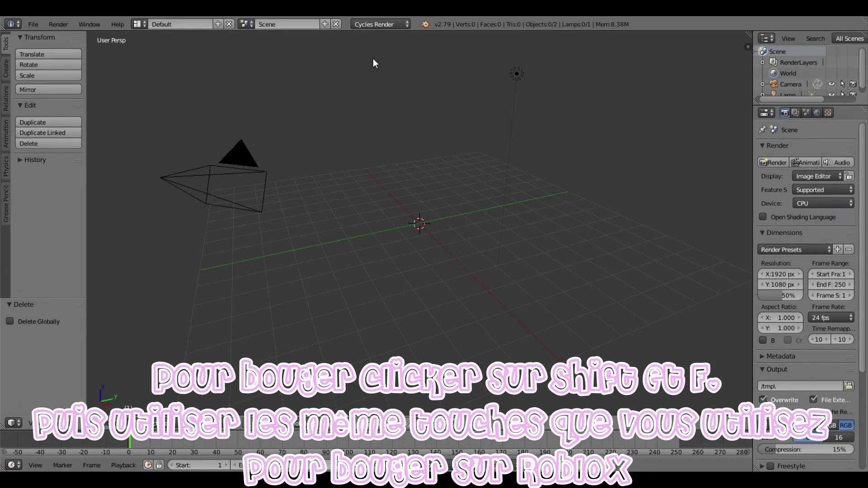
Import the avatar model as a Wavefront (.obj) file.
key("shift+f")
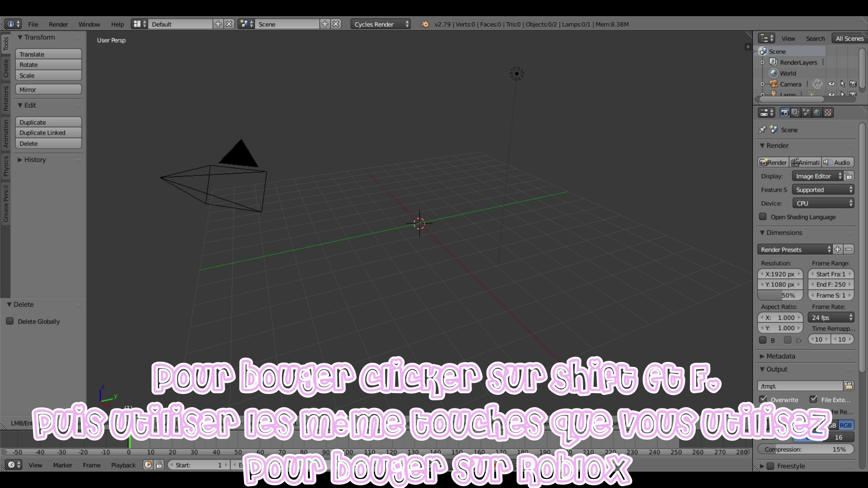
key("d")
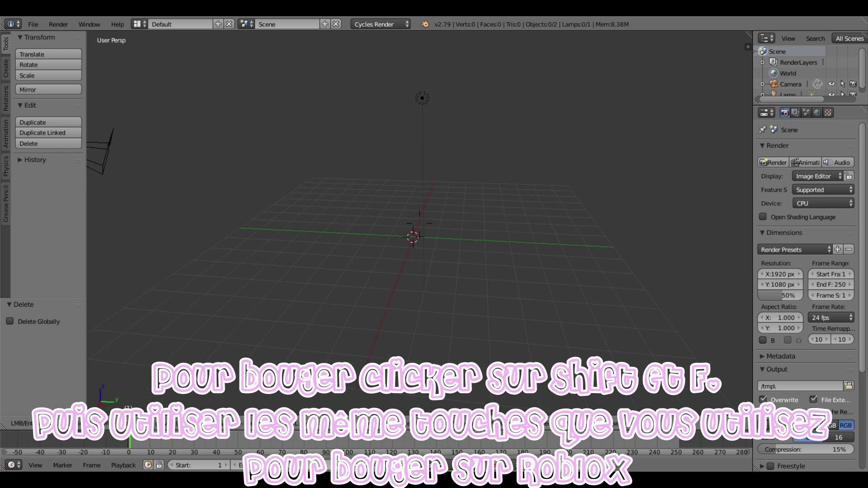
key("d")
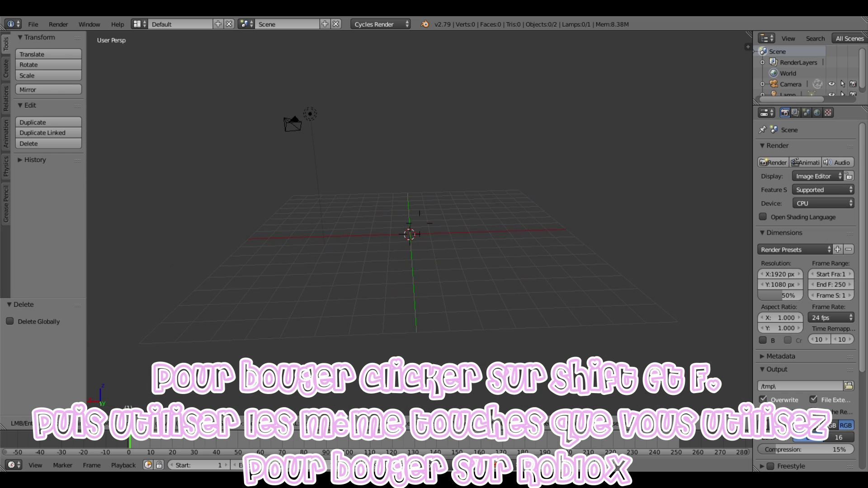
key("w")
key("w")
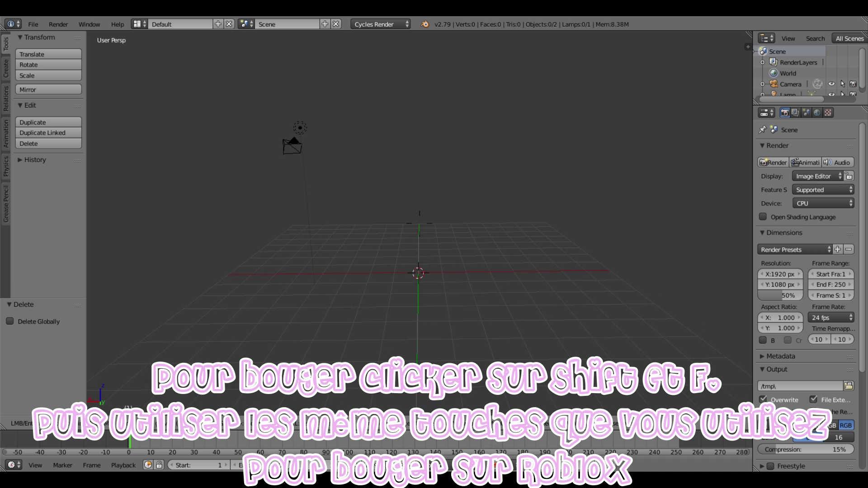
left_click(424, 225)
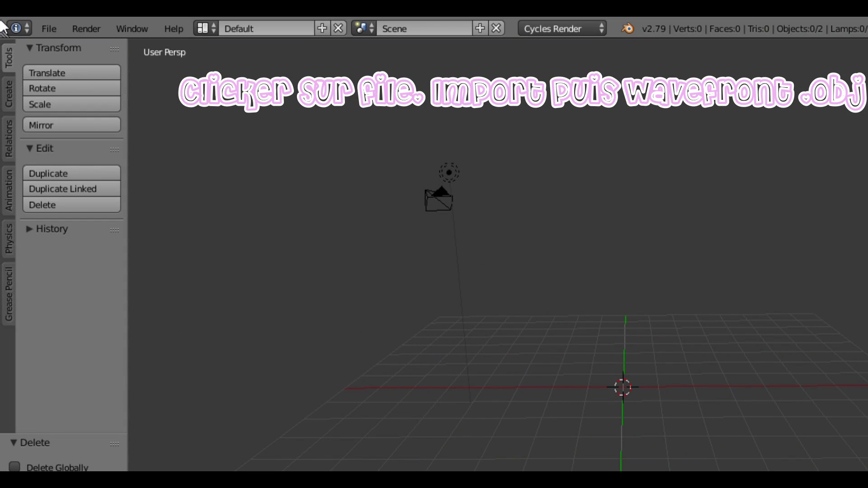
left_click(40, 28)
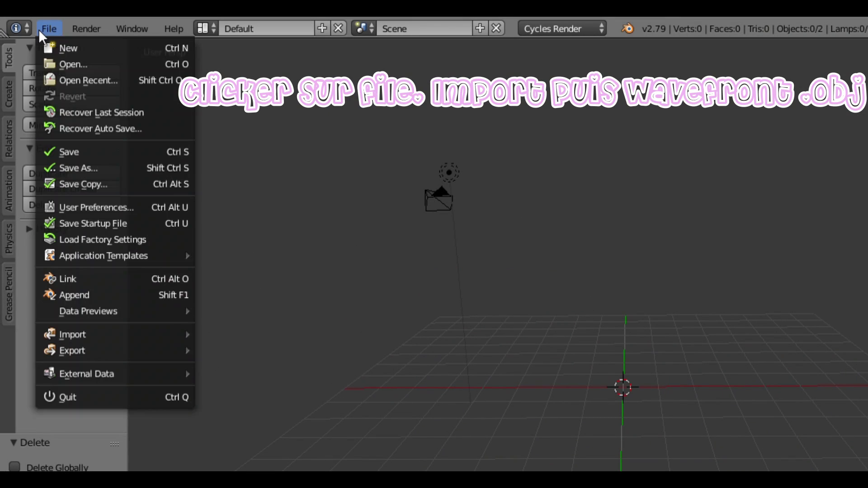
mouse_move(105, 334)
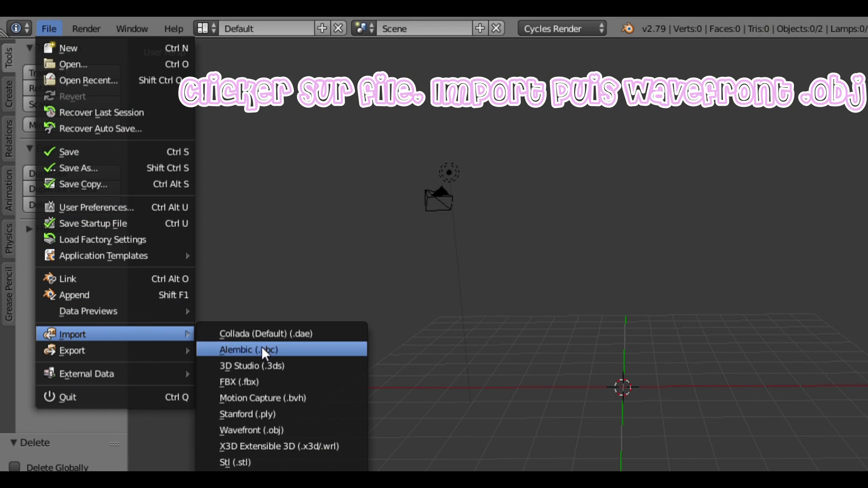
left_click(221, 430)
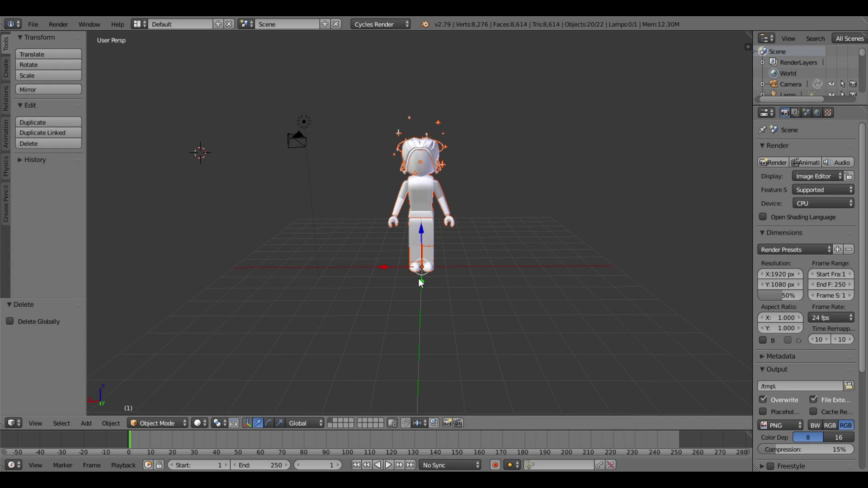
key("g")
left_click(415, 289)
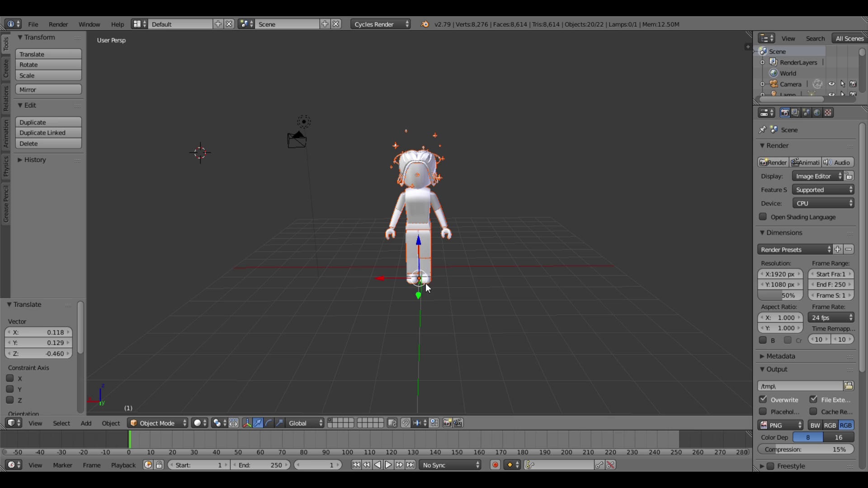
key("ctrl+z")
Move the whole avatar 5.315 units along the Y axis and set the viewport shading to Material.
left_click_drag(423, 282, 411, 352)
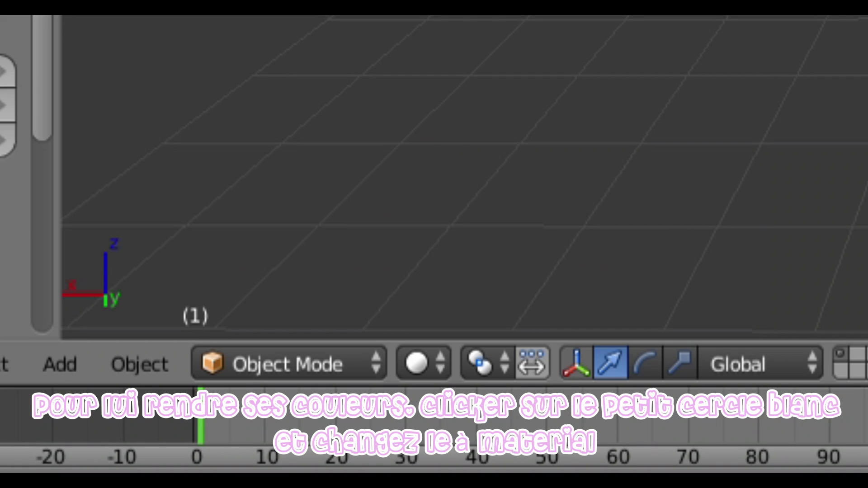
left_click(430, 375)
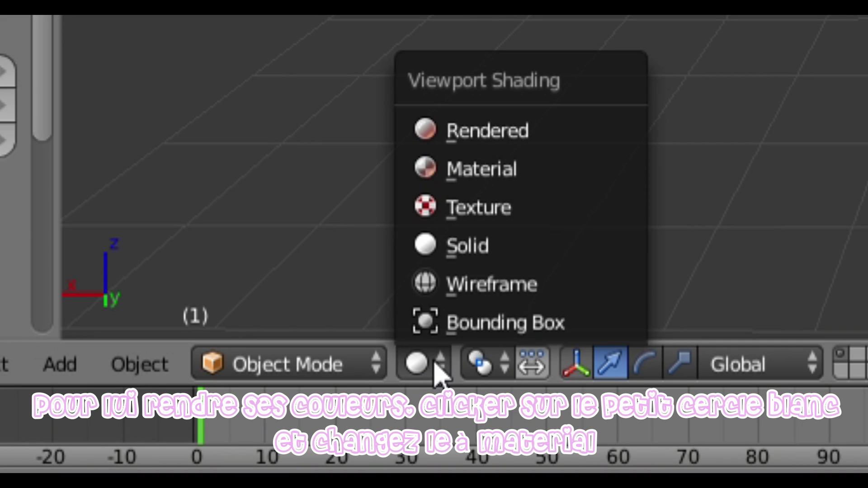
left_click(464, 176)
Select the avatar's right upper arm and set its origin to its geometry.
key("shift+f")
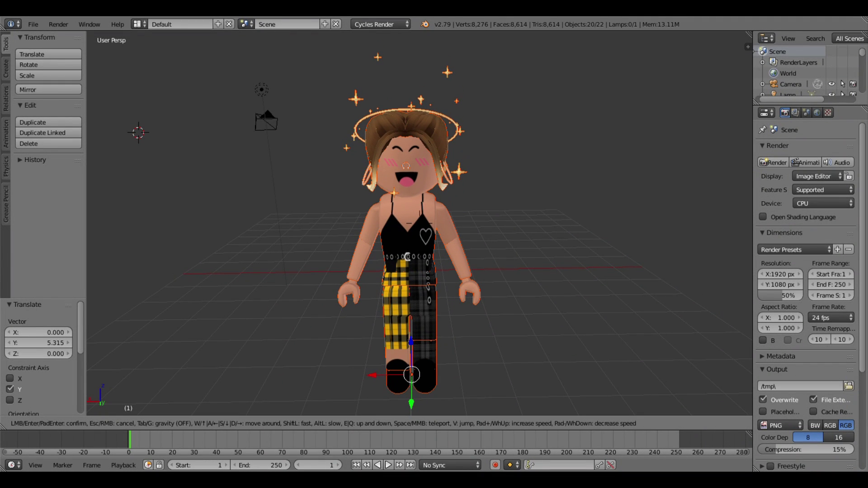
left_click(420, 224)
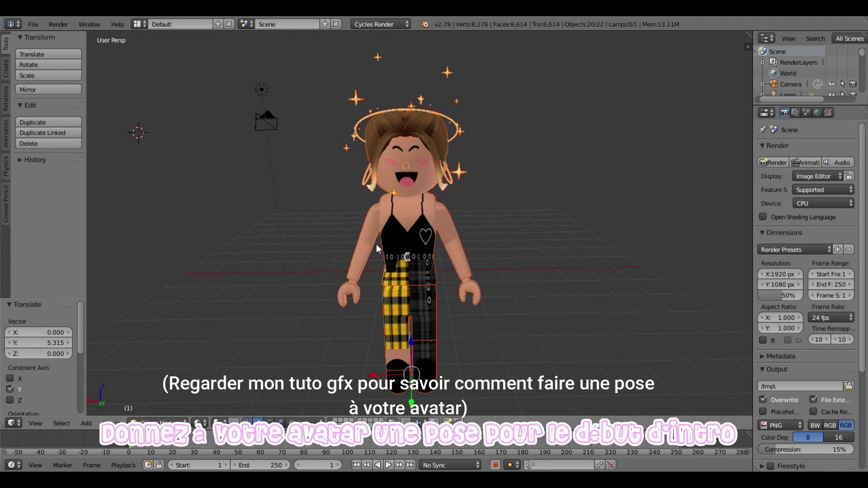
right_click(364, 227)
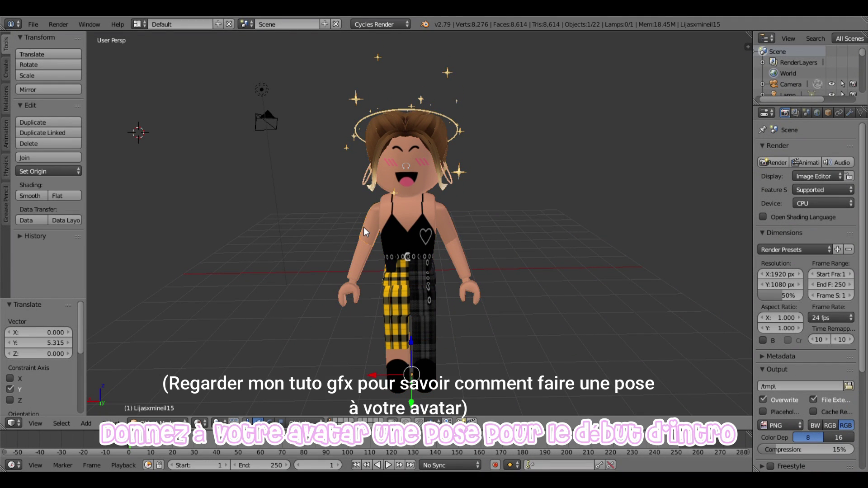
right_click(362, 264)
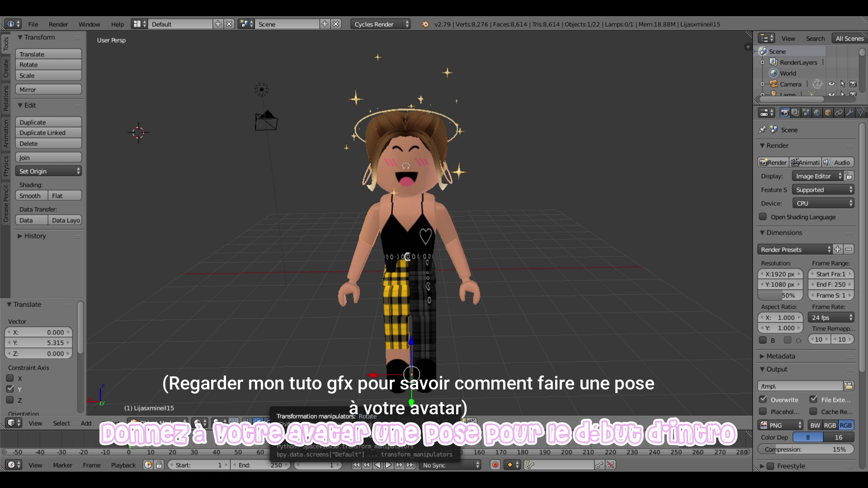
left_click(258, 422)
left_click(48, 171)
left_click(58, 194)
Rotate the right upper arm so it is raised out to the side, finishing with a -15.9° rotation.
key("r")
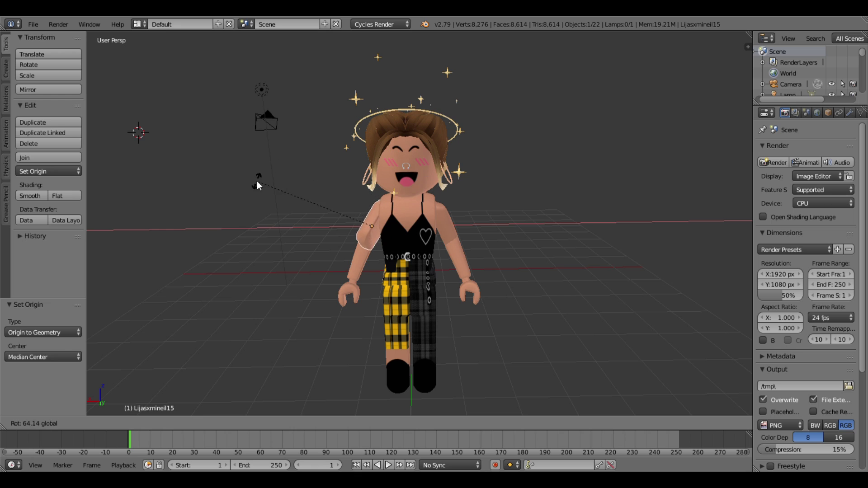
left_click_drag(257, 185, 342, 251)
left_click_drag(400, 235, 397, 210)
left_click_drag(366, 180, 352, 182)
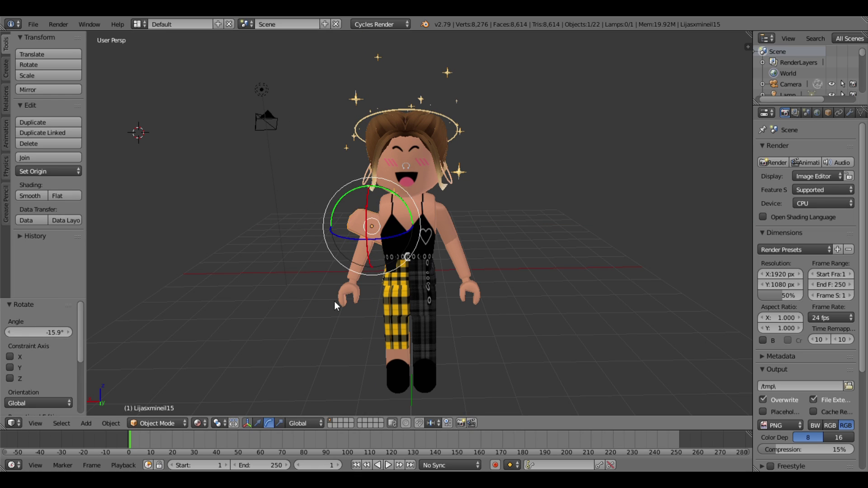
Rotate the right forearm and hand together so they point upward, and raise them 6.206 units along Z.
key("shift+f")
key("w")
key("a")
left_click(338, 224)
right_click(338, 223)
left_click_drag(400, 302, 419, 316)
left_click(257, 423)
Set the forearm's and hand's origins to their geometry and shift both toward the raised upper arm, finishing with 0.205 along X.
key("shift+f")
key("s")
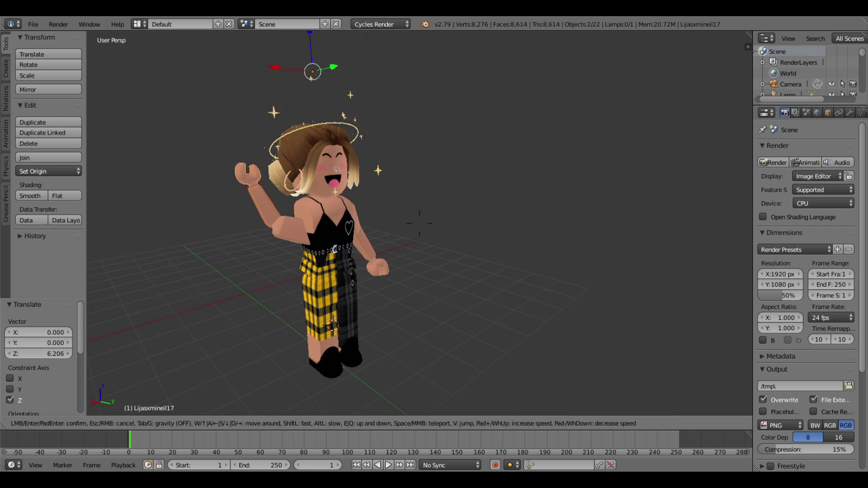
left_click(419, 223)
left_click(48, 171)
left_click(48, 194)
left_click_drag(271, 194, 284, 198)
left_click_drag(244, 198, 235, 199)
Rotate the right forearm and hand to adjust the wave and slide them along X toward the elbow.
key("shift+f")
key("d")
key("w")
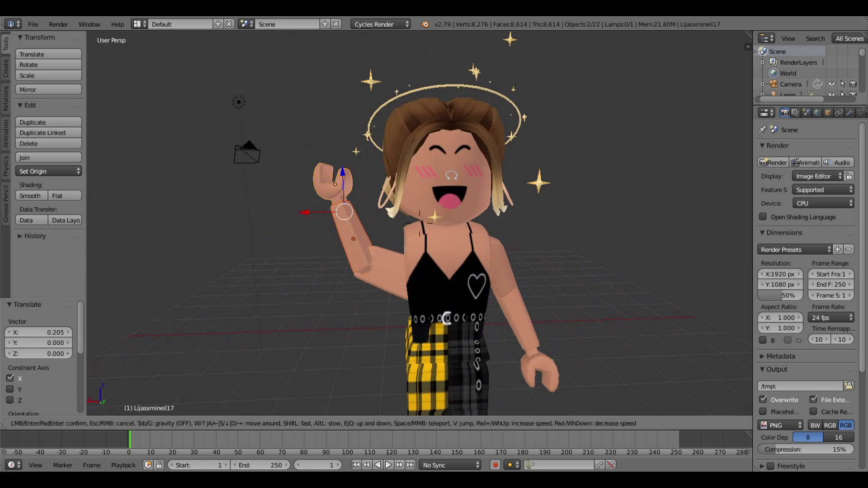
left_click(420, 223)
left_click(269, 423)
left_click_drag(383, 219, 372, 150)
left_click(257, 423)
left_click_drag(313, 210, 335, 209)
Reposition the forearm and hand against the upper arm's end, finishing with a -0.123 move along X.
key("shift+f")
key("a")
left_click(420, 224)
left_click_drag(231, 122, 250, 125)
left_click_drag(195, 133, 213, 123)
Rotate the forearm and hand slightly and realign them with the elbow, including a -0.030 move along Z.
key("shift+f")
key("d")
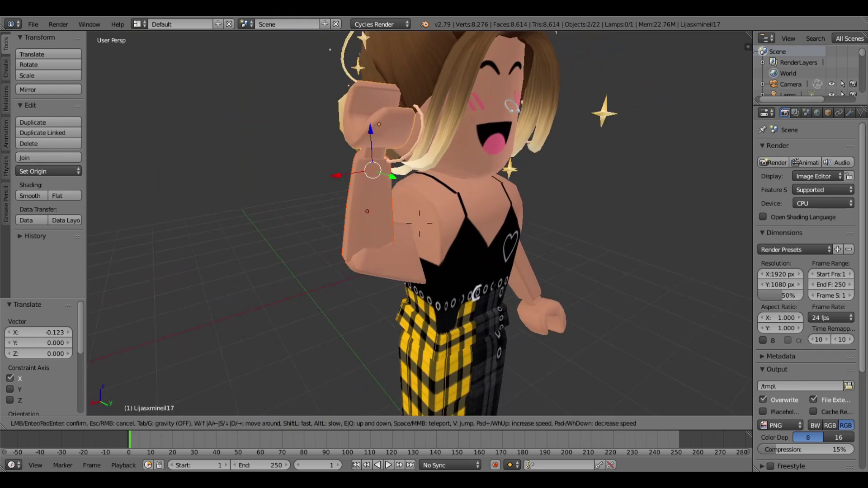
left_click(419, 223)
left_click(269, 423)
left_click_drag(384, 156, 375, 154)
left_click(257, 423)
left_click_drag(351, 193, 334, 193)
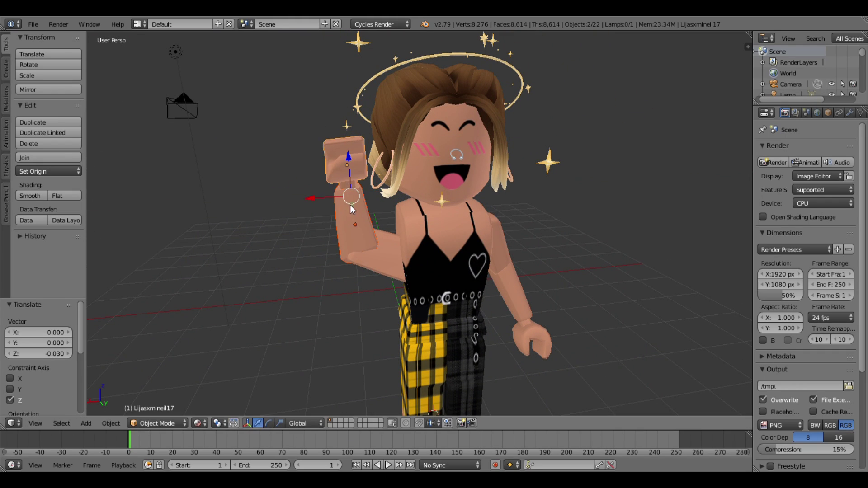
Rotate the right forearm and hand 11.3° about the Z axis.
left_click(343, 185)
middle_click_drag(344, 186, 365, 304)
key("r")
left_click_drag(412, 146, 414, 125)
key("ctrl+z")
Rotate the right forearm and hand 2.92° about the X axis.
key("shift+f")
key("a")
left_click(420, 224)
key("shift+f")
key("d")
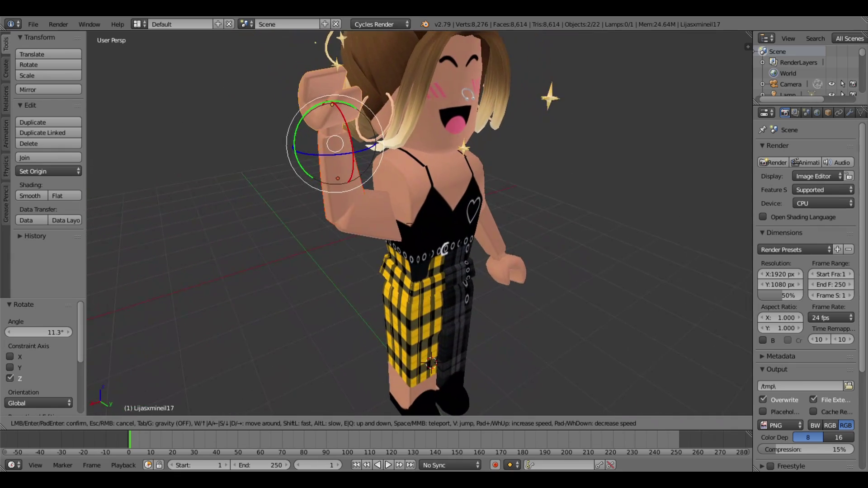
left_click(419, 224)
left_click_drag(341, 96, 321, 57)
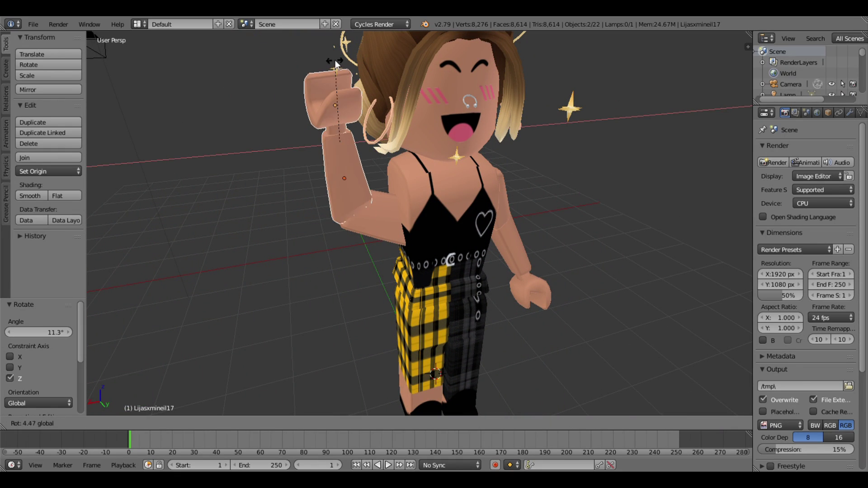
key("x")
left_click(377, 113)
Select the right upper arm, forearm and hand together and move them up 0.183 along Z.
key("shift+f")
key("d")
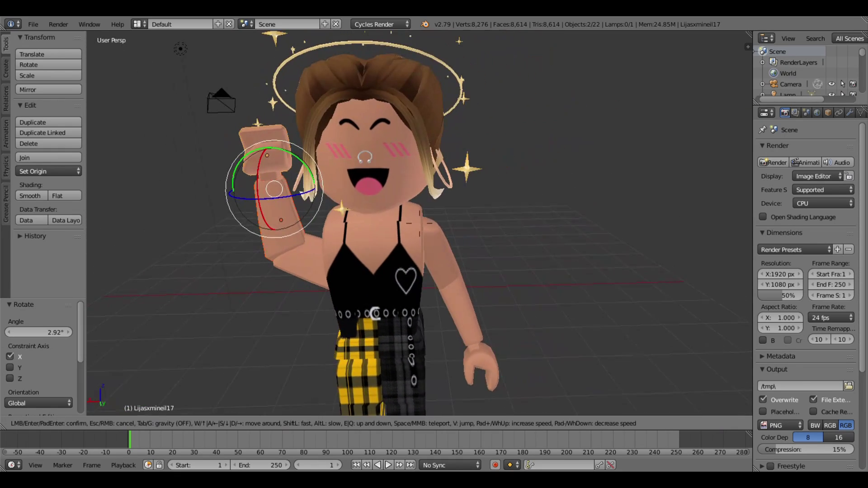
left_click(420, 223)
right_click(415, 251)
right_click(381, 190, "shift")
right_click(376, 113, "shift")
left_click(257, 423)
left_click_drag(386, 161, 384, 140)
Reselect only the right forearm and hand and try moving them along the Y axis.
key("shift+f")
key("s")
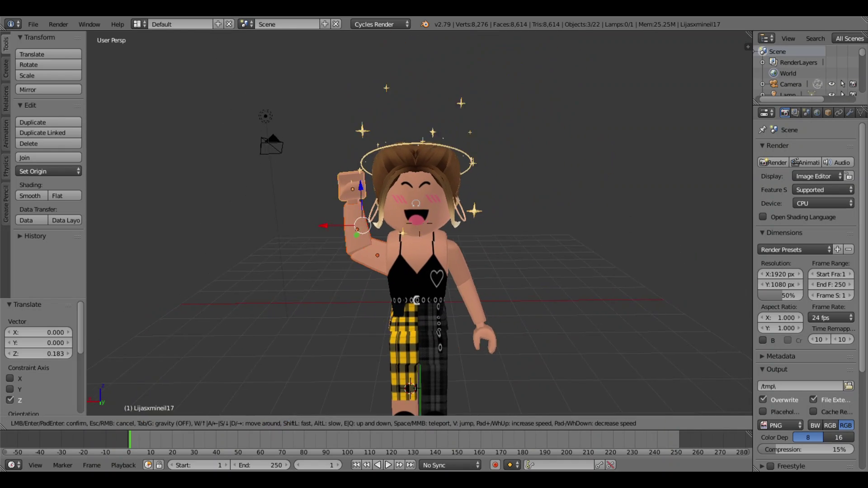
left_click(420, 223)
right_click(336, 236)
right_click(339, 183, "shift")
left_click_drag(333, 208, 333, 208)
right_click(333, 208)
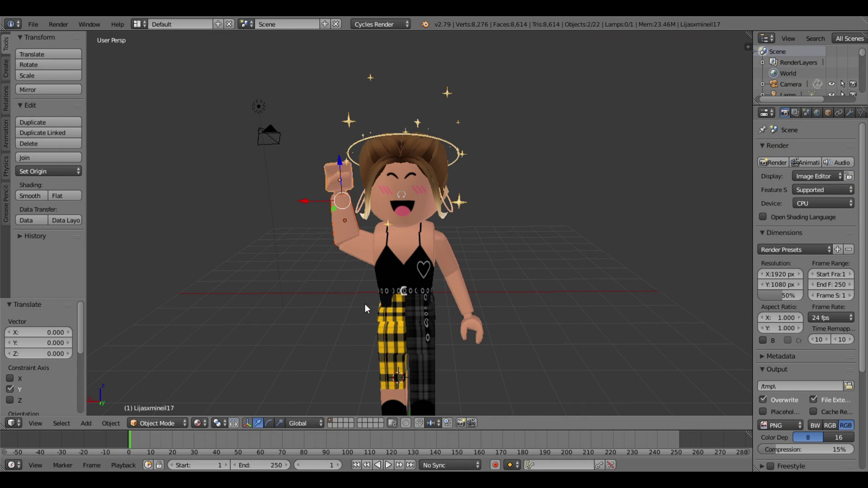
Switch the raised hand to Sculpt Mode and look through the brush, option and texture settings.
scroll(365, 304, "up", 4)
left_click(171, 423)
left_click(161, 391)
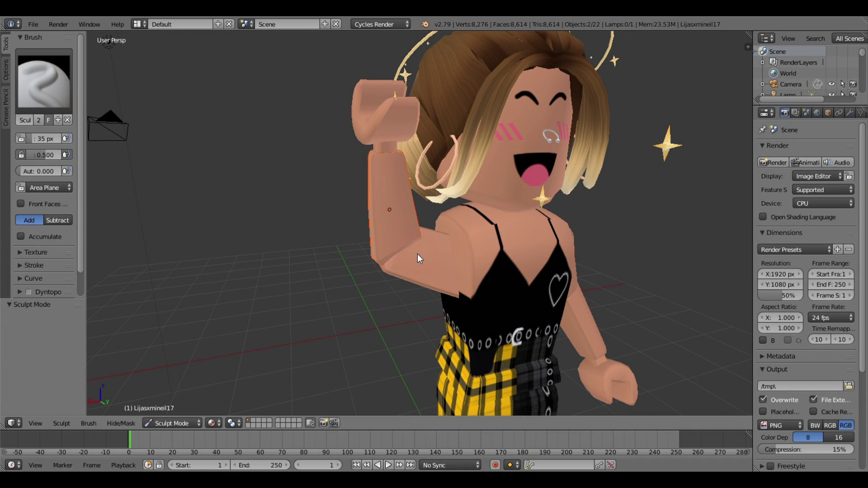
scroll(23, 274, "down", 2)
left_click(6, 72)
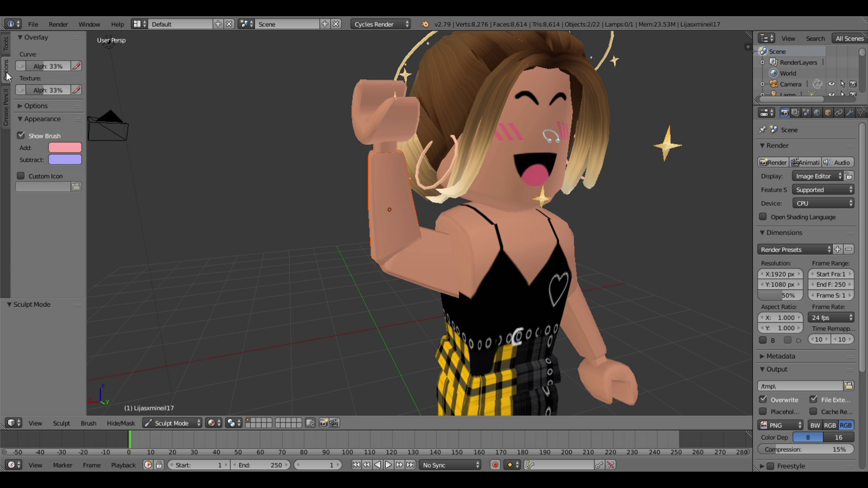
left_click(7, 45)
left_click(32, 254)
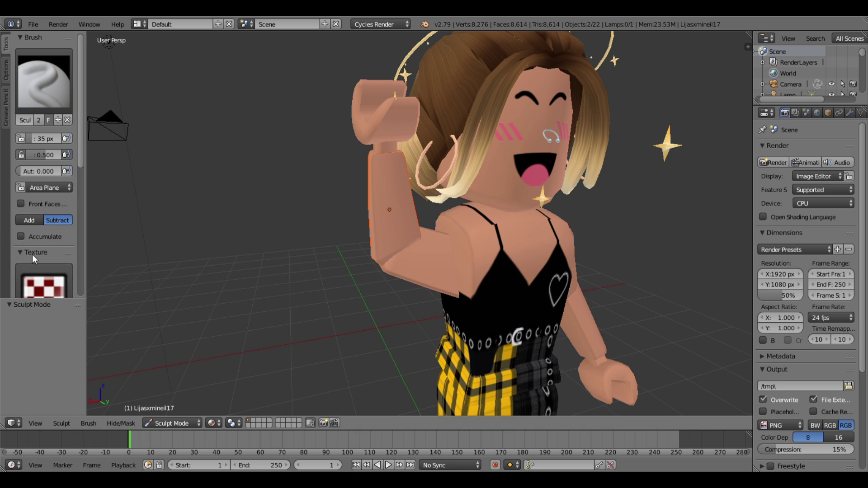
left_click(32, 254)
Switch the hand to Edit Mode and on to Texture Paint mode, and add a new colour palette.
left_click(172, 423)
left_click(170, 398)
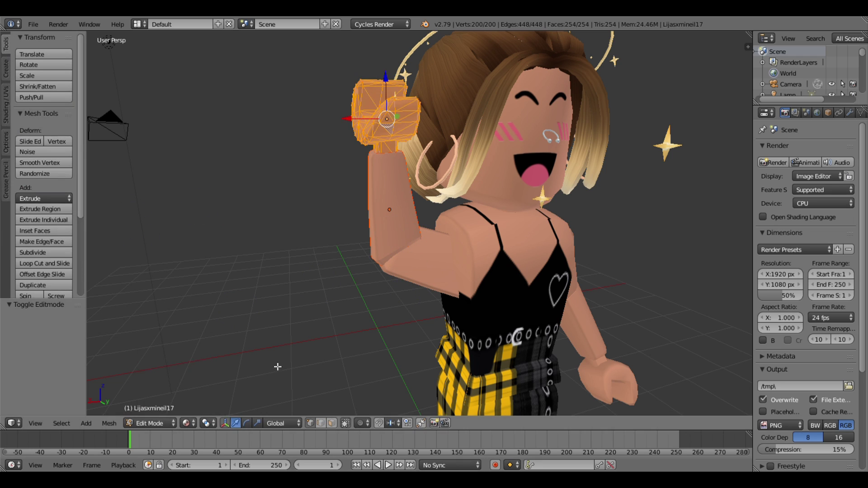
left_click(158, 423)
left_click(159, 351)
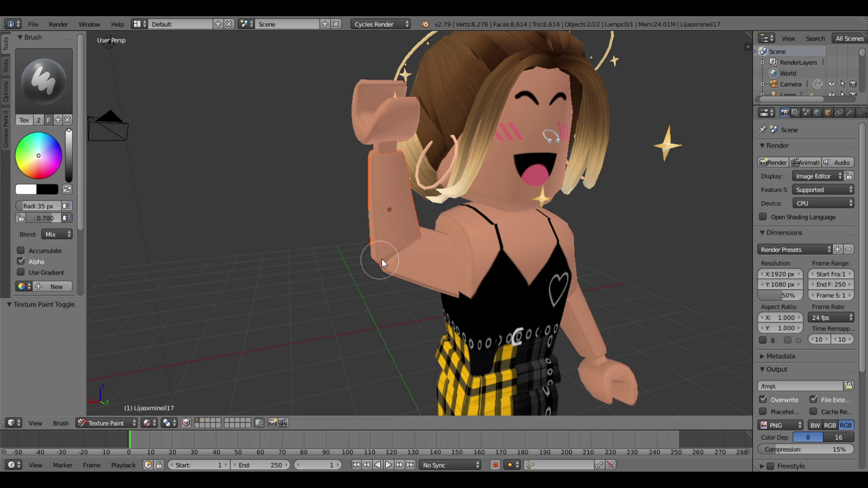
left_click(38, 287)
scroll(38, 287, "down", 2)
left_click(7, 68)
left_click(6, 44)
scroll(37, 186, "down", 4)
Set the paint brush's texture mapping to Random and add a new brush texture.
left_click(36, 212)
scroll(32, 252, "down", 3)
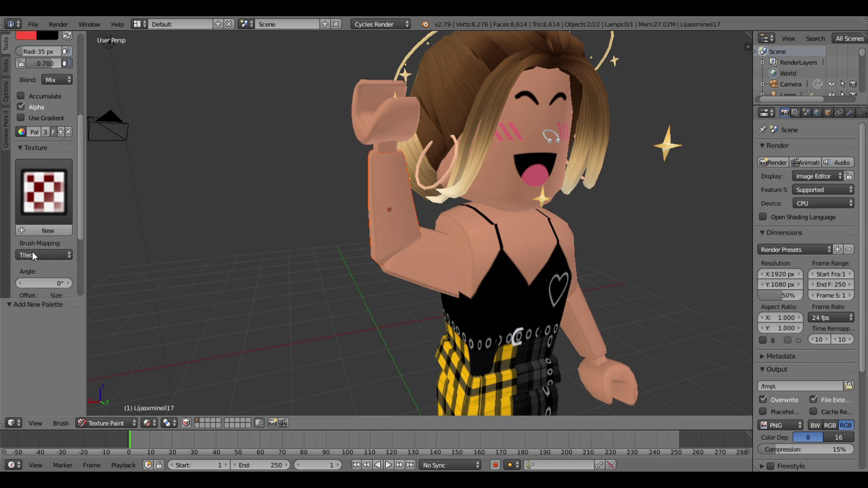
scroll(33, 252, "down", 1)
left_click(43, 209)
left_click(43, 233)
left_click(51, 184)
Return the raised hand from Texture Paint to Object Mode.
left_click(147, 423)
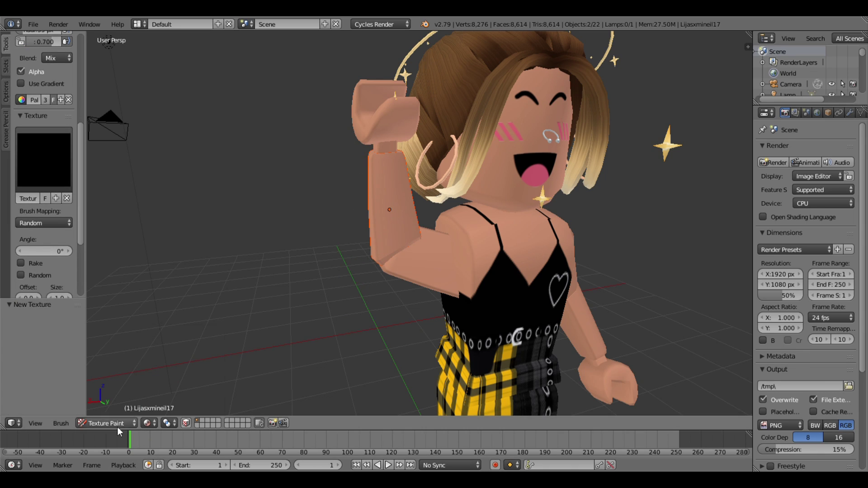
left_click(113, 423)
left_click(118, 404)
Try Edit Mode and Sculpt Mode on the raised arm's upper part, returning to Object Mode with the forearm selected.
right_click(407, 249)
left_click(152, 423)
left_click(172, 397)
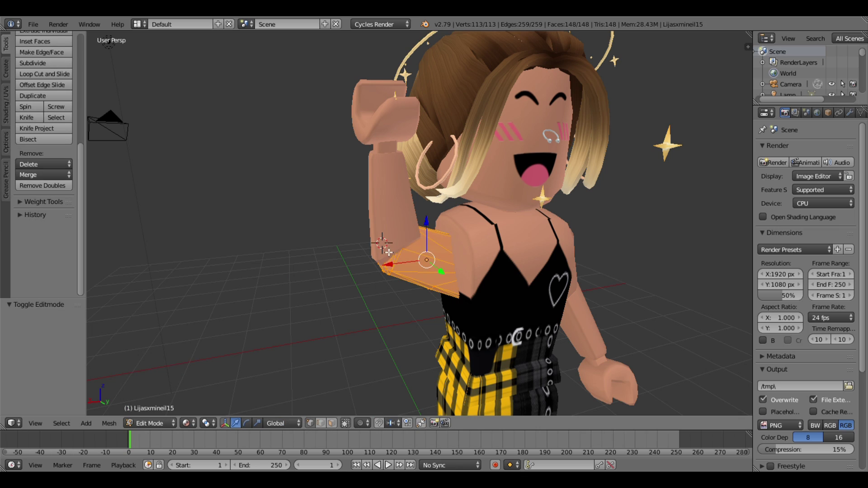
left_click(152, 423)
left_click(165, 389)
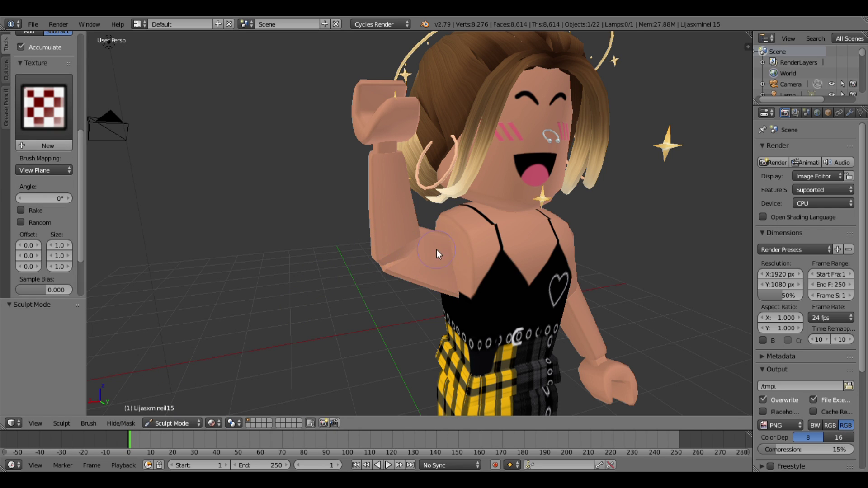
key("Tab")
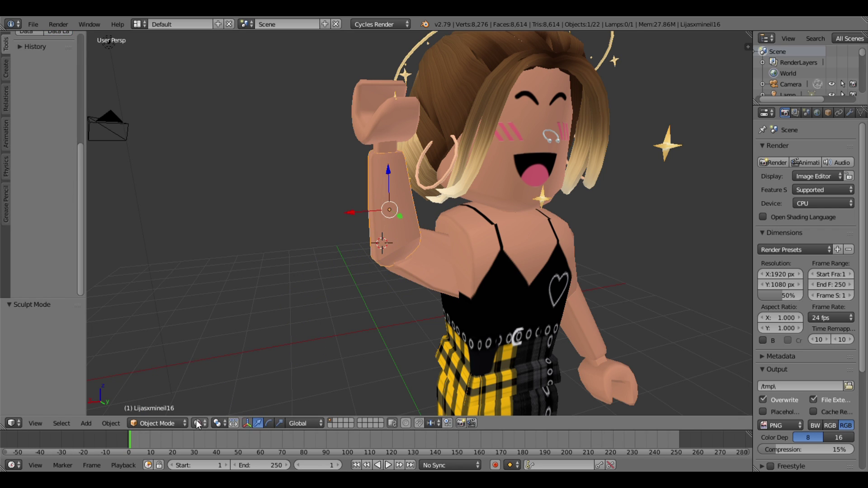
Try Sculpt Mode on the raised right forearm and return it to Object Mode.
left_click(188, 423)
left_click(151, 423)
left_click(166, 385)
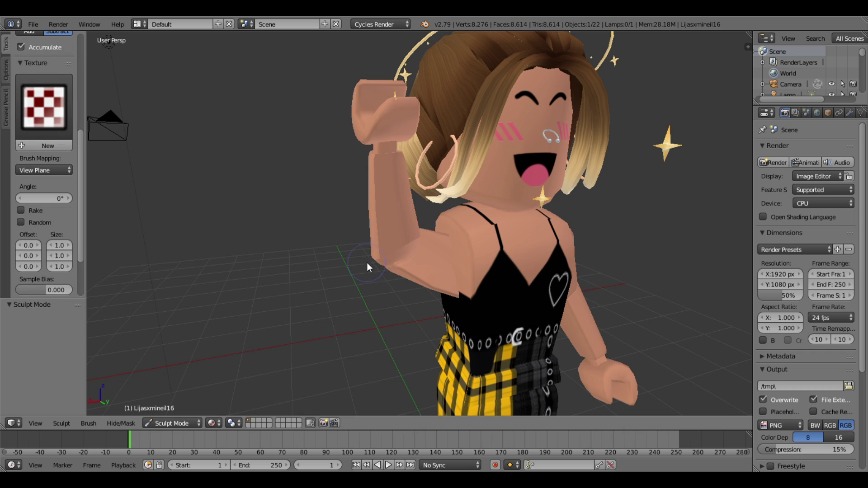
key("shift+f")
left_click(375, 297)
left_click(172, 423)
left_click(165, 409)
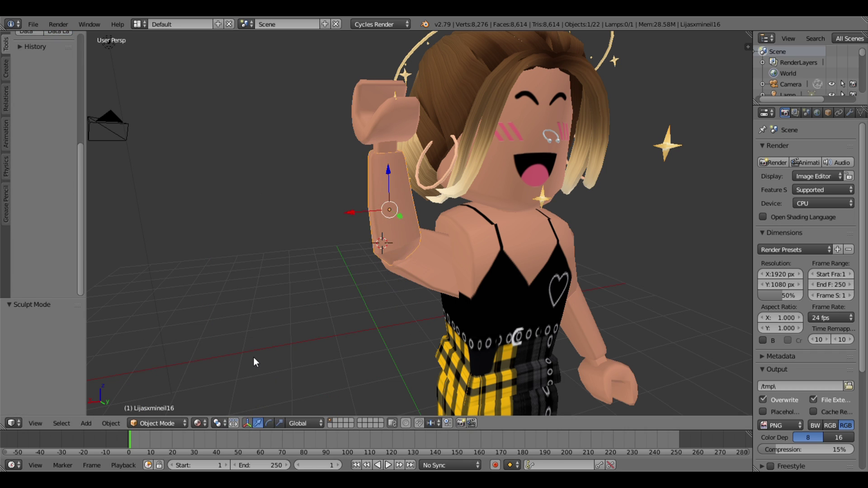
Inspect the elbow joint up close and try Sculpt Mode on the forearm again before going back to Object Mode.
key("shift+f")
key("w")
key("a")
left_click(419, 224)
left_click(163, 422)
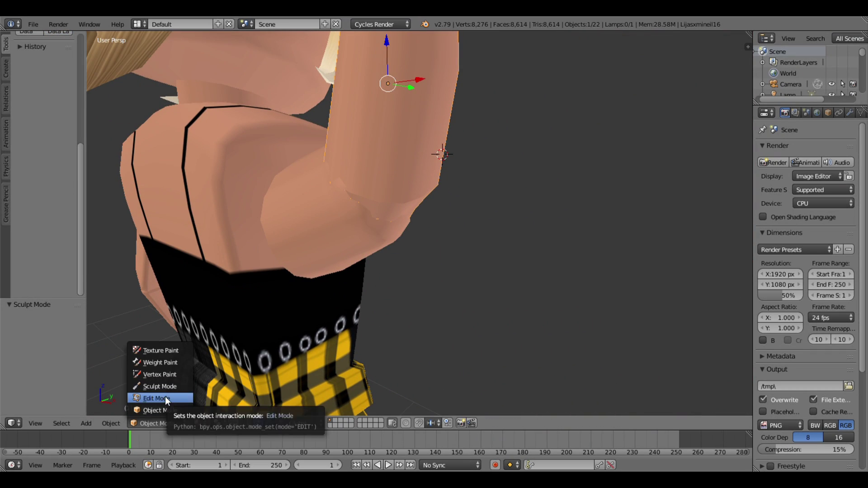
left_click(164, 395)
left_click(172, 423)
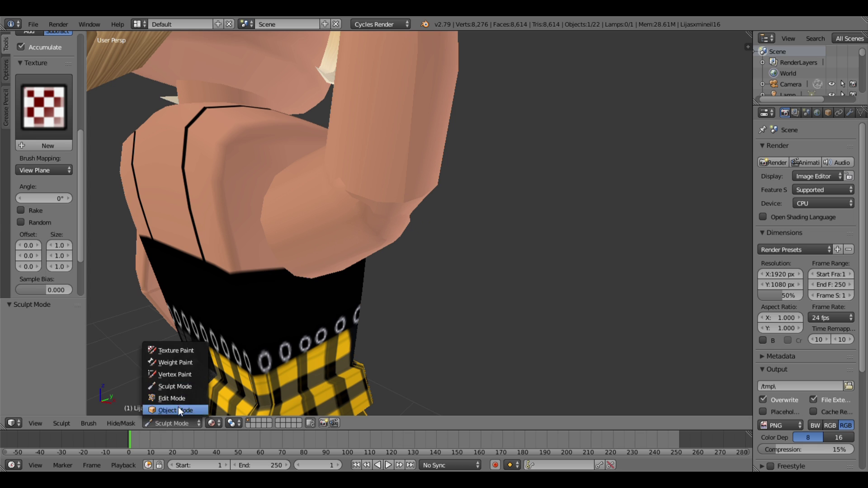
left_click(179, 409)
Shift the raised right forearm along the Y, Z and X axes to fit it onto the elbow.
key("shift+f")
key("s")
key("d")
key("w")
key("a")
left_click(420, 223)
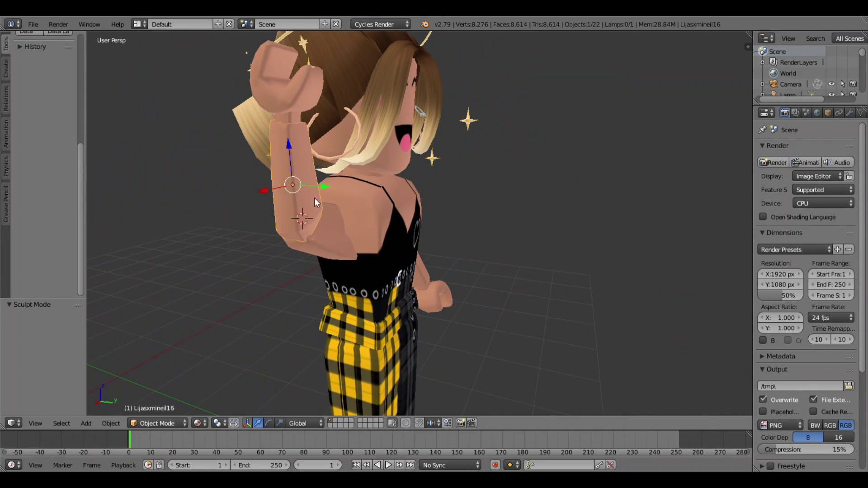
left_click_drag(316, 200, 305, 194)
key("shift+f")
key("d")
left_click(419, 224)
left_click_drag(268, 142, 269, 156)
left_click_drag(237, 198, 256, 196)
Fit the raised hand onto the forearm with moves on X and Z, finishing with -0.038 on X and -0.037 on Y.
right_click(267, 107)
left_click(163, 424)
left_click(165, 410)
left_click_drag(219, 109, 229, 109)
left_click_drag(263, 63, 264, 75)
left_click_drag(244, 121, 240, 121)
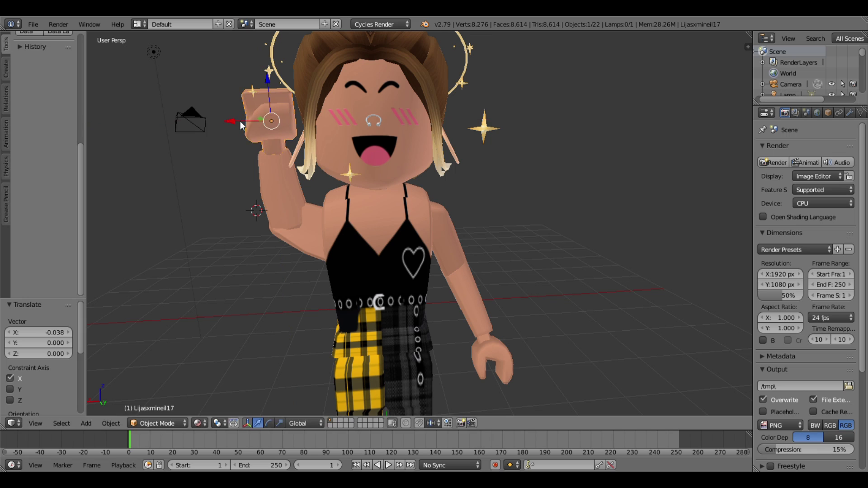
middle_click_drag(240, 121, 381, 123)
left_click_drag(370, 123, 365, 123)
Enlarge the timeline area slightly and turn on automatic keyframe recording.
key("shift+f")
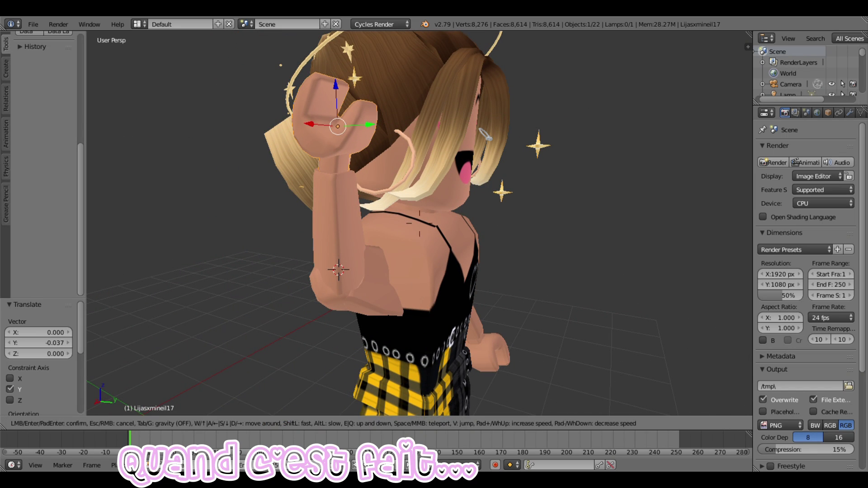
key("d")
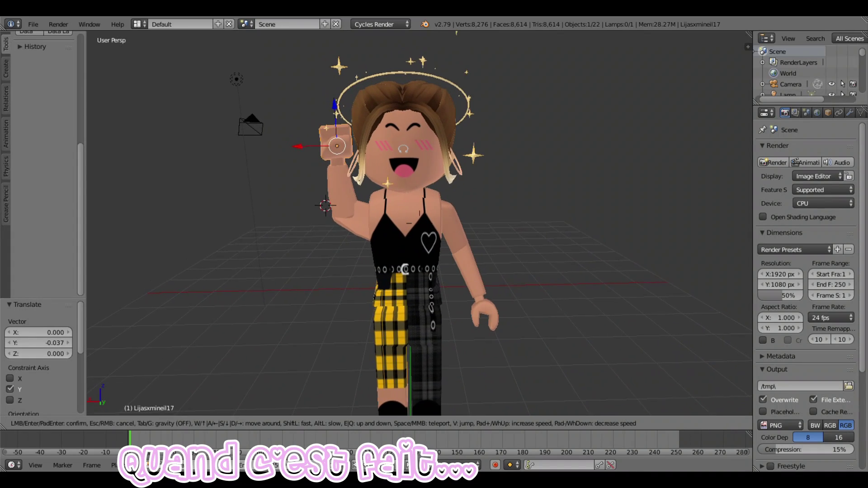
left_click(425, 132)
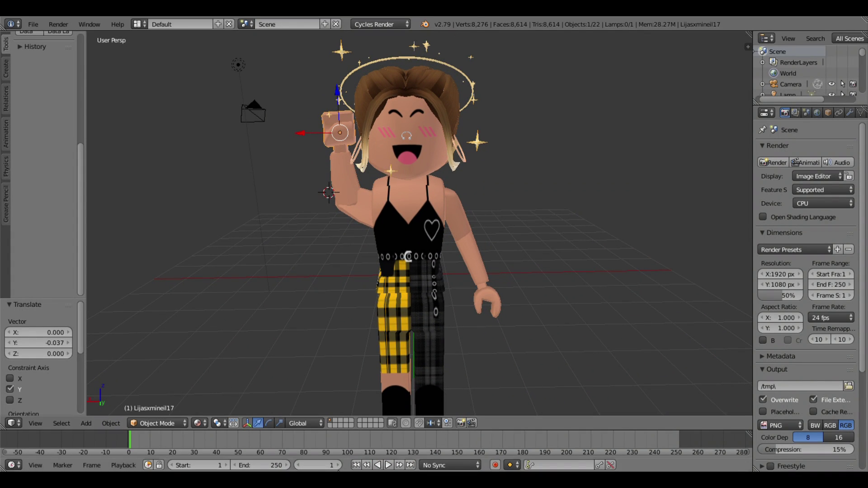
left_click_drag(244, 430, 217, 421)
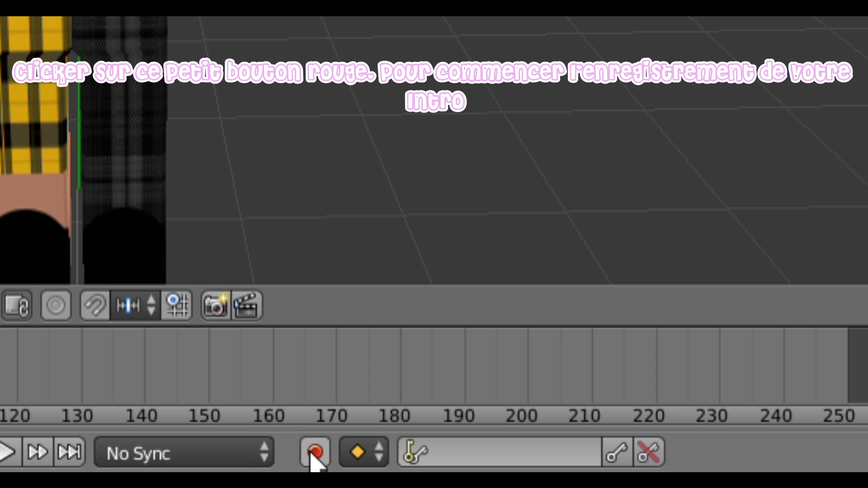
left_click(315, 452)
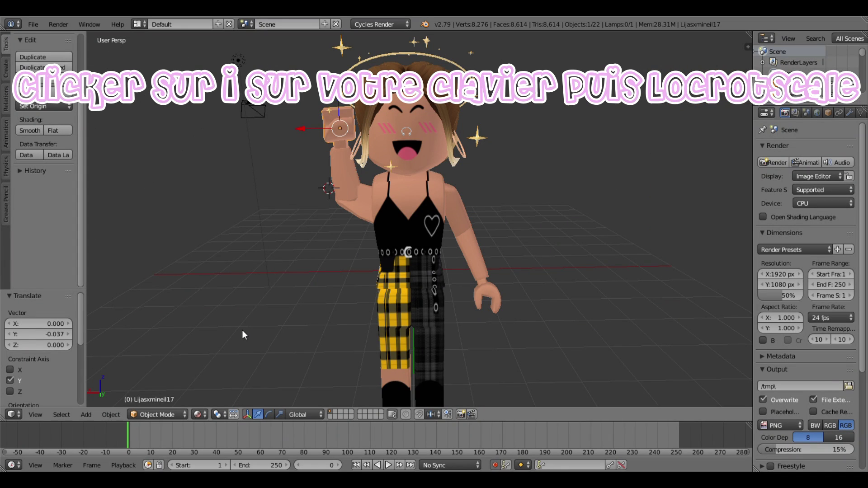
Insert a LocRotScale keyframe for the raised hand at frame 0 and move the hand 0.007 on Z.
key("i")
left_click(238, 316)
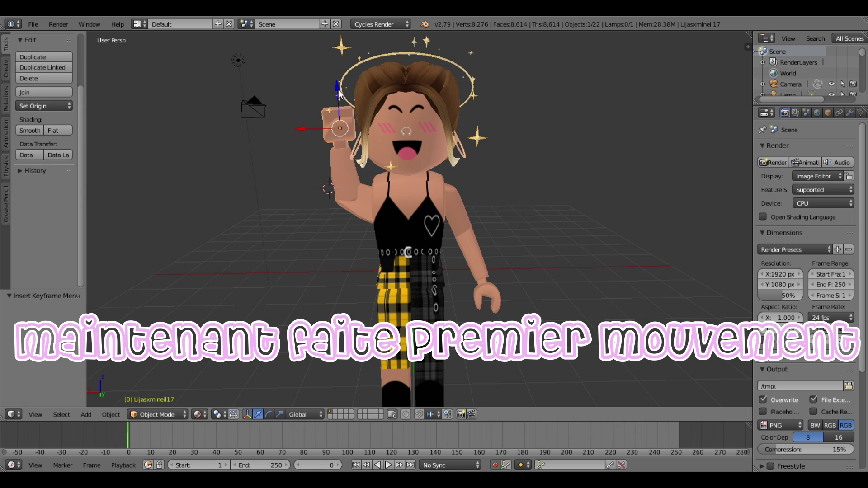
left_click_drag(340, 94, 338, 93)
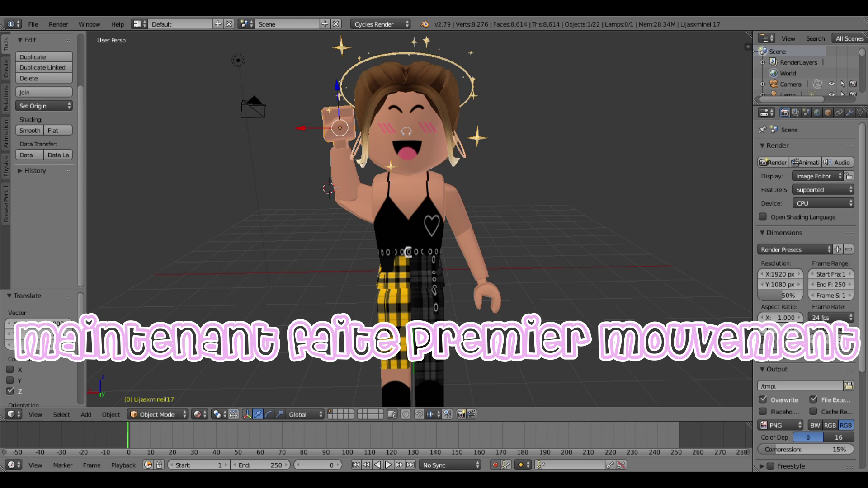
Insert a LocRotScale keyframe for the raised hand at frame 5.
left_click_drag(128, 438, 139, 436)
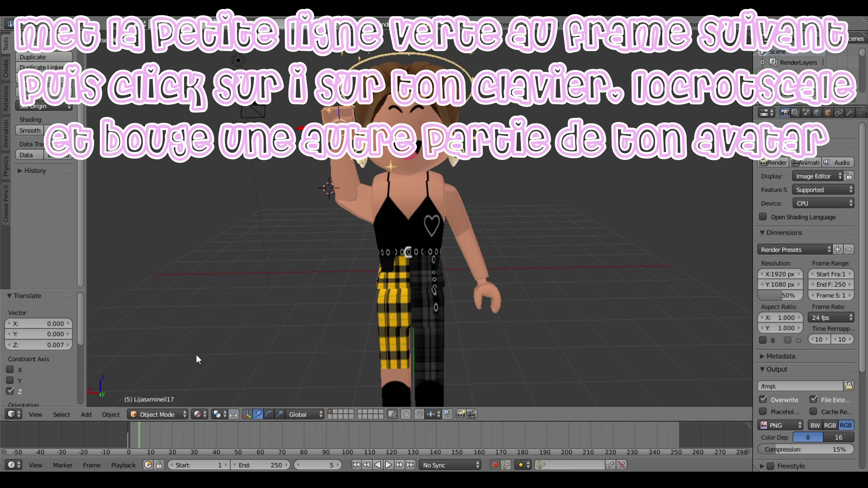
key("i")
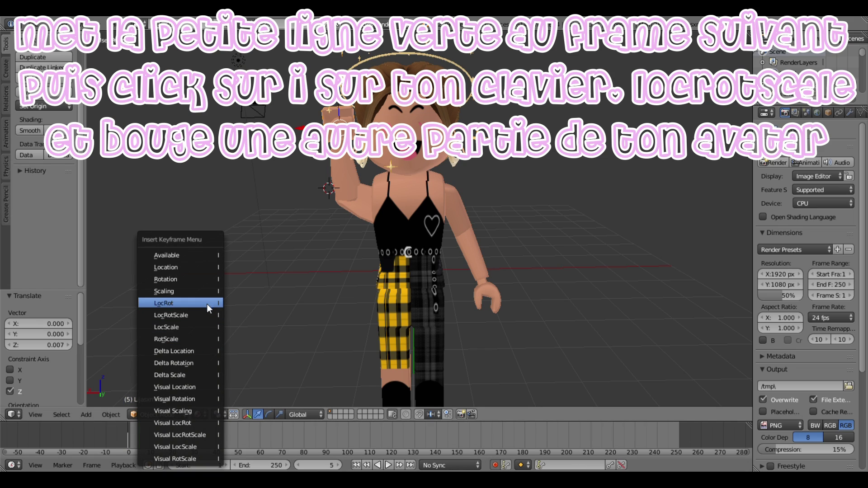
left_click(206, 315)
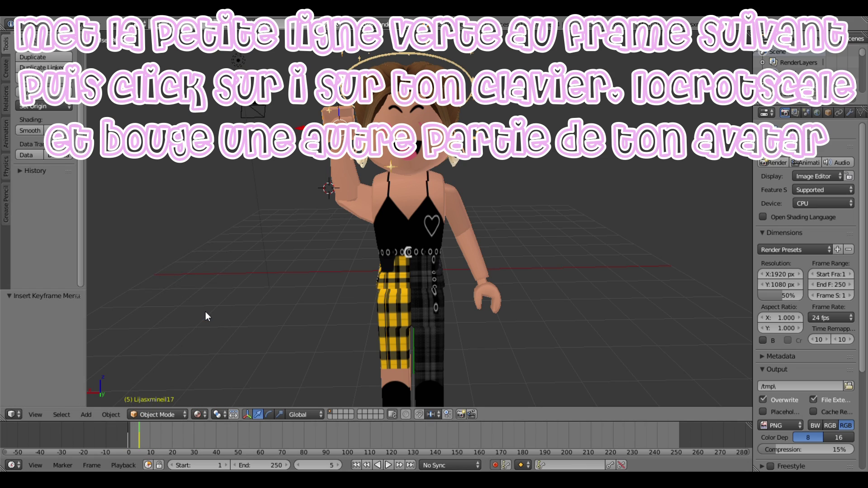
Select the raised forearm and hand together, tilt them at frame 5, and shift them back onto the elbow.
right_click(343, 172)
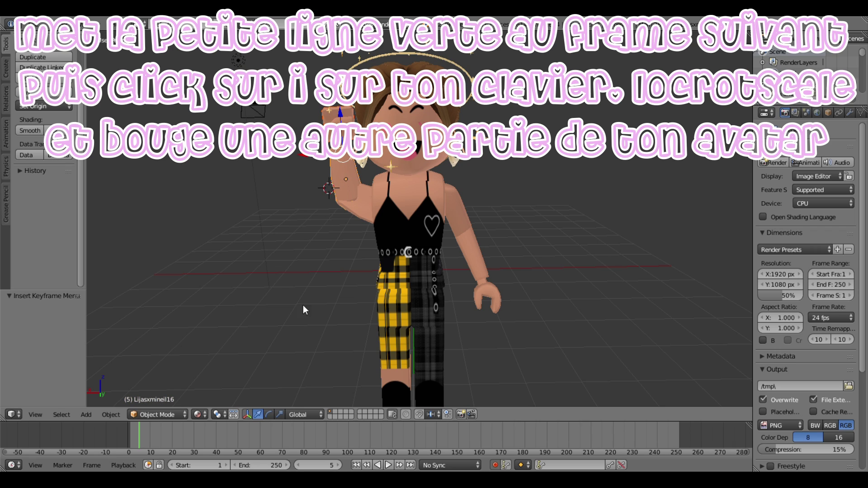
left_click(269, 415)
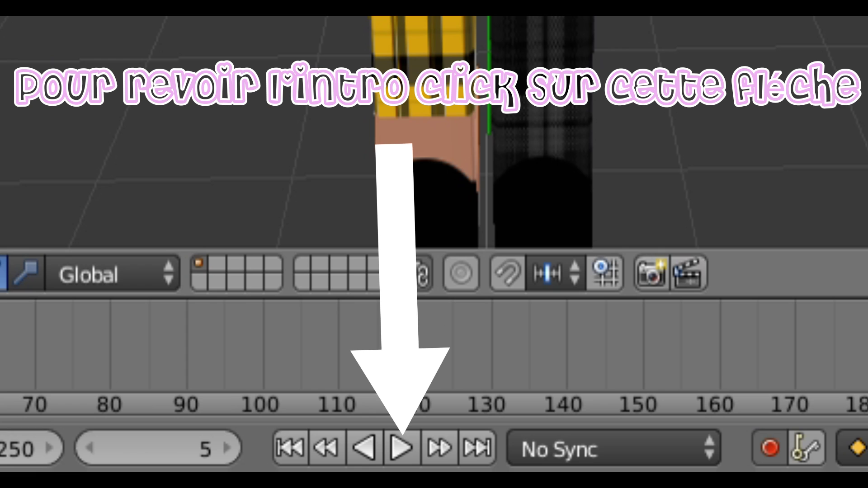
key("shift+f")
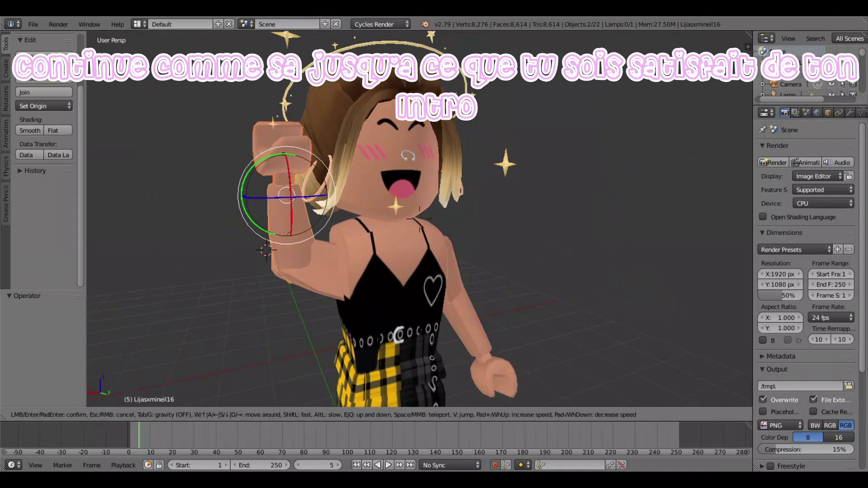
left_click(419, 219)
left_click_drag(345, 227, 358, 231)
left_click(258, 415)
left_click_drag(388, 190, 379, 189)
left_click_drag(337, 195, 326, 197)
left_click_drag(364, 191, 368, 191)
Keyframe the forearm and hand at frame 10, rotate them back the other way, and move them -0.174 on X.
left_click_drag(139, 430, 149, 431)
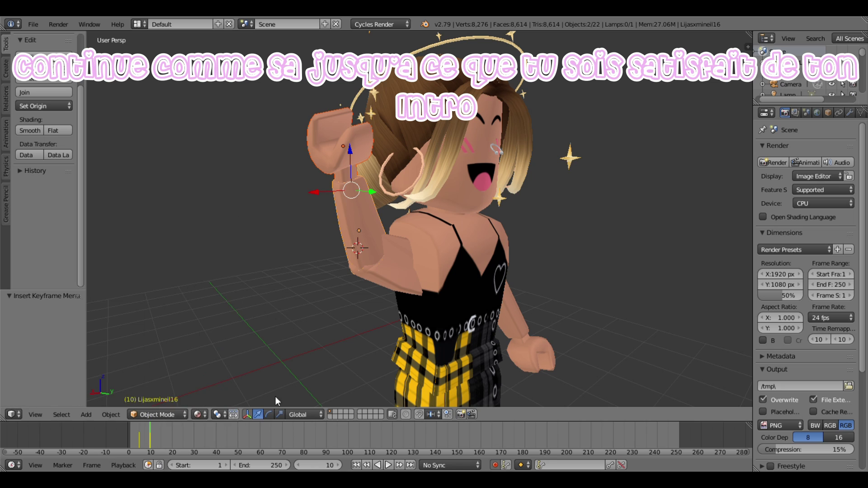
left_click(268, 415)
key("shift+f")
left_click(420, 219)
left_click(392, 159)
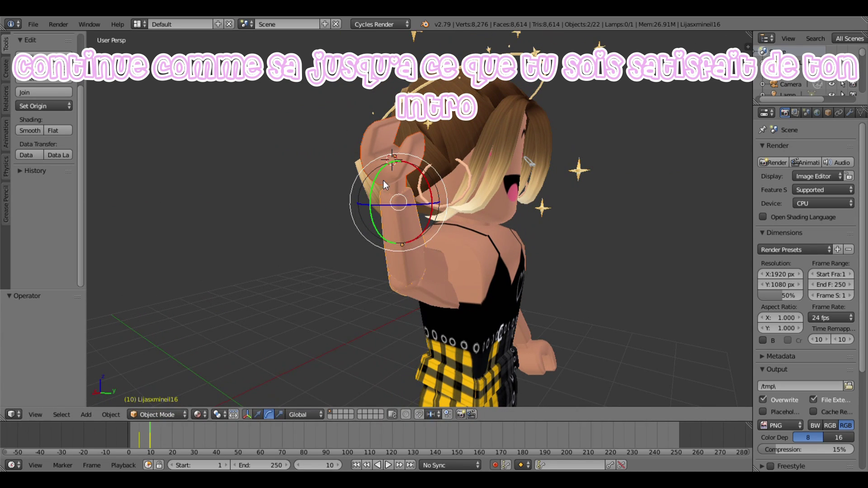
left_click_drag(393, 240, 383, 240)
left_click(259, 415)
left_click_drag(378, 201, 392, 199)
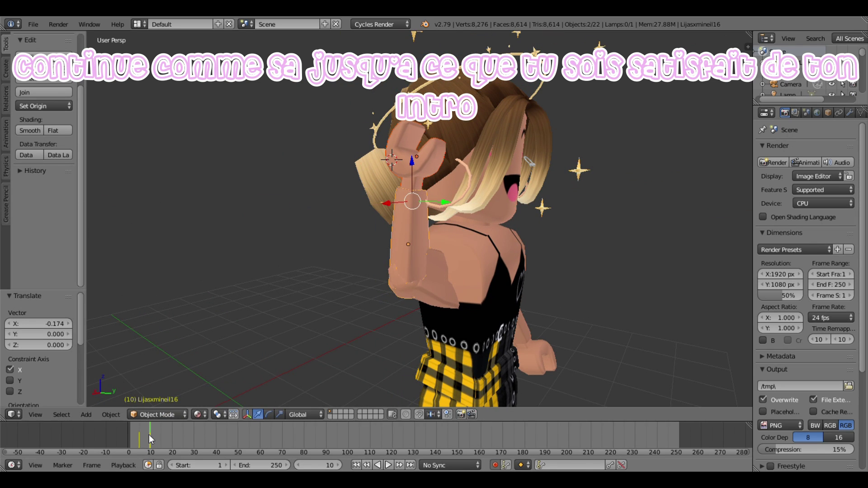
Keyframe the forearm and hand at frame 15, rotate them about 18° on Y, and move them 0.201 on X.
left_click(161, 435)
key("i")
left_click(228, 313)
left_click(269, 415)
left_click_drag(406, 239, 420, 241)
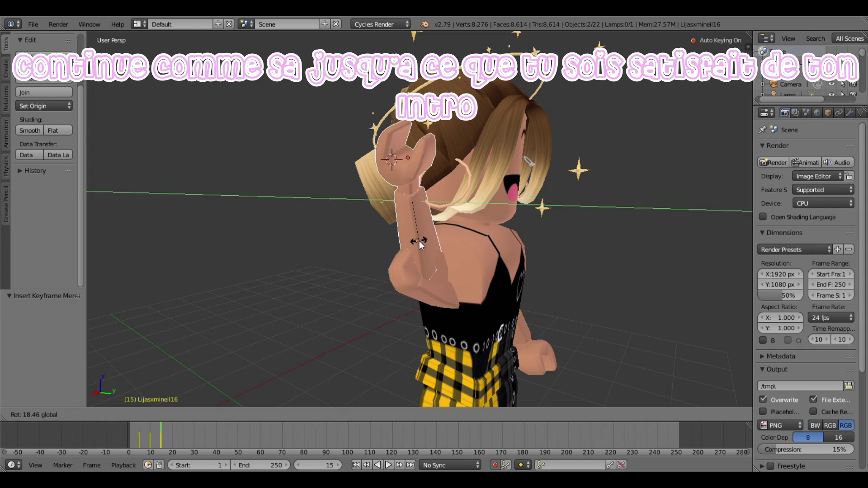
left_click(381, 207)
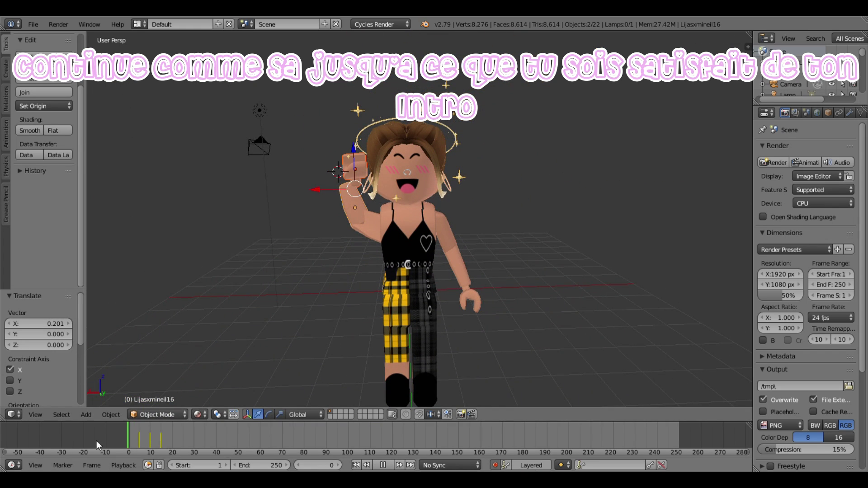
Play back the waving animation and stop it.
left_click(388, 465)
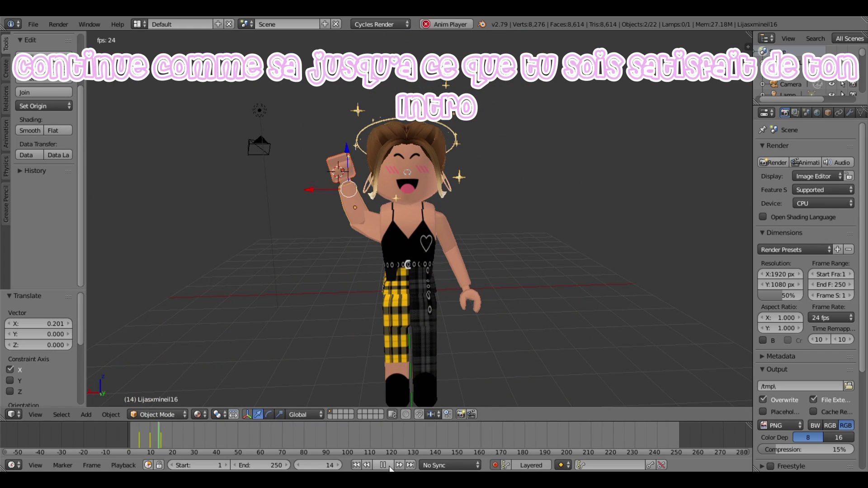
left_click(388, 465)
Select the head with its hair, halo and other accessories and set their origins to their geometry.
right_click(396, 120)
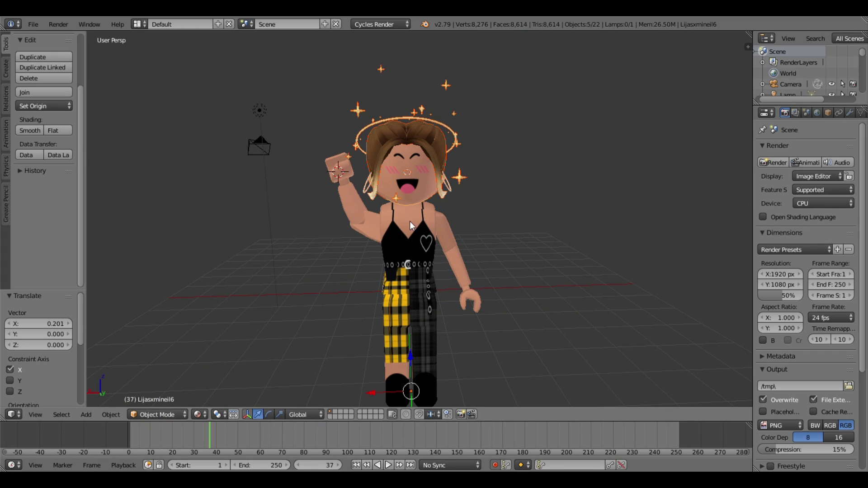
left_click(6, 71)
left_click(4, 42)
left_click(48, 171)
left_click(48, 194)
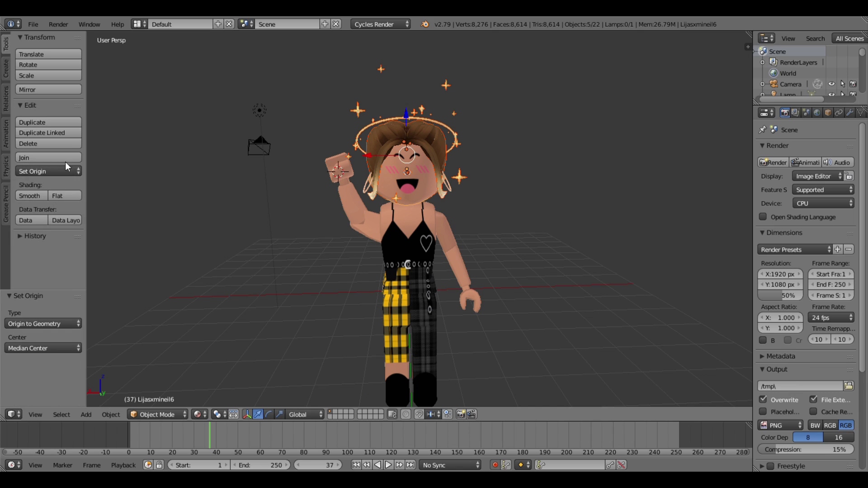
Try rotating the head and its accessories 25.6° on Z at frame 37 and replay the animation.
left_click(268, 414)
left_click_drag(447, 151, 460, 130)
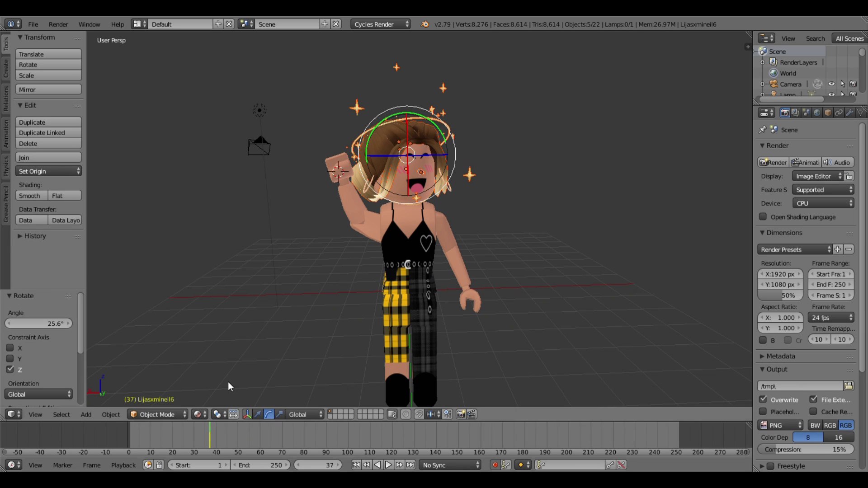
left_click(129, 439)
key("alt+a")
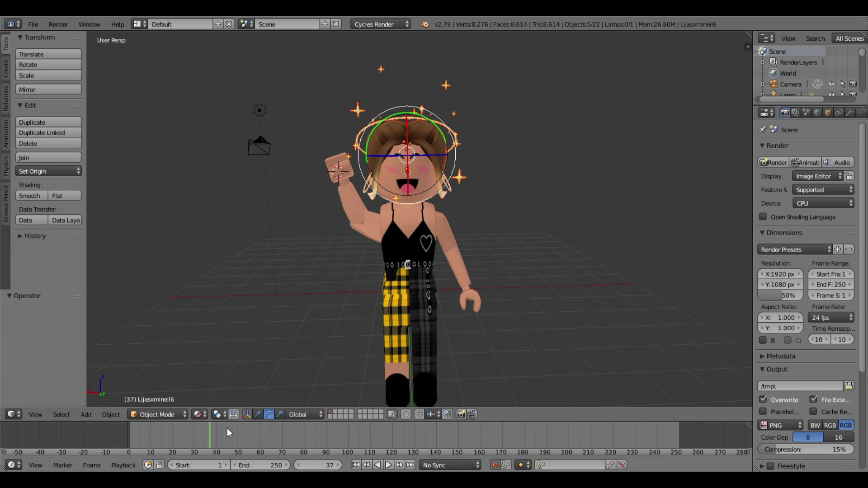
Select the raised forearm and hand and insert a keyframe for them at frame 20.
right_click(354, 209)
right_click(340, 170, "shift")
left_click(172, 443)
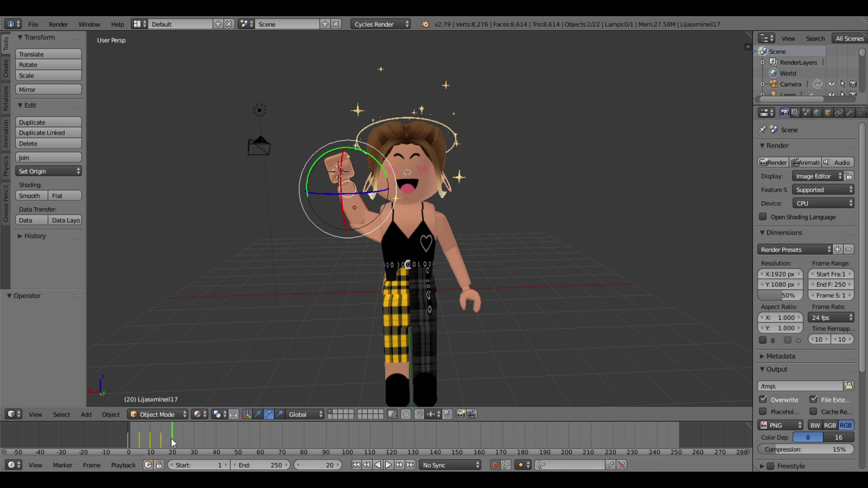
key("i")
left_click(239, 212)
Try lowering the raised right arm at frame 20 by rotating and moving its upper arm, forearm and hand downwards.
right_click(373, 236)
right_click(340, 170, "shift")
right_click(345, 199, "shift")
left_click_drag(351, 160, 354, 196)
left_click(257, 414)
left_click_drag(349, 244, 350, 289)
left_click(269, 414)
left_click_drag(353, 287, 316, 342)
left_click(258, 414)
left_click_drag(351, 207, 345, 223)
Try rotating the upper arm, and rotate the forearm and hand 79° on X and 51.2° on Z across the body.
right_click(363, 235)
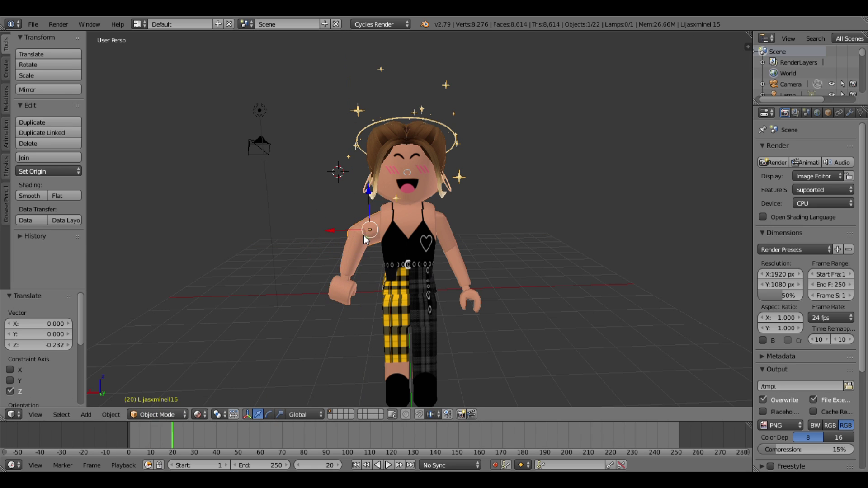
left_click(269, 415)
left_click_drag(380, 276, 376, 224)
left_click_drag(343, 261, 380, 235)
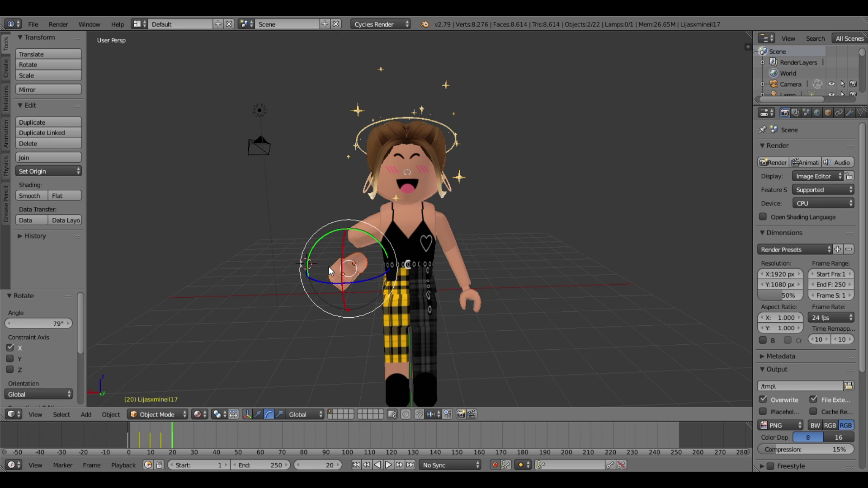
middle_click_drag(329, 267, 243, 294)
left_click_drag(270, 290, 357, 244)
left_click_drag(337, 233, 318, 191)
Try moving the rotated forearm and hand against the upper arm in front of the waist, and replay the animation.
left_click(257, 414)
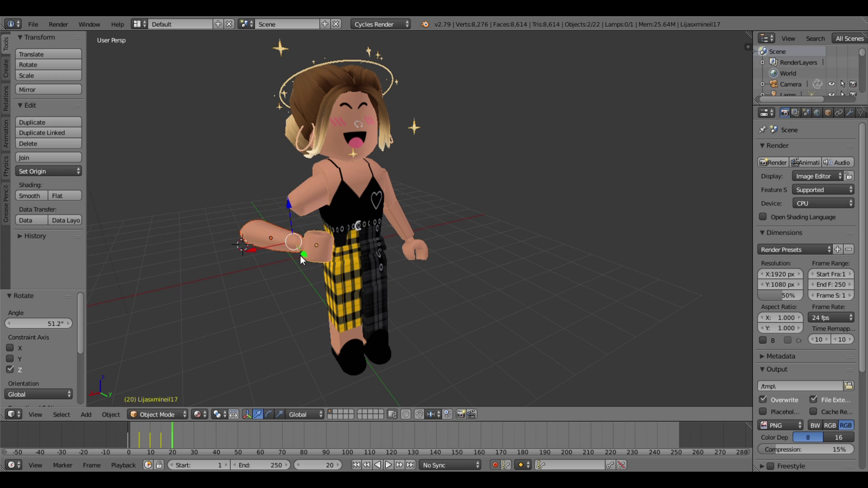
left_click_drag(271, 246, 308, 237)
left_click_drag(328, 205, 326, 190)
left_click_drag(337, 223, 351, 234)
left_click_drag(333, 217, 332, 195)
middle_click_drag(332, 195, 280, 189)
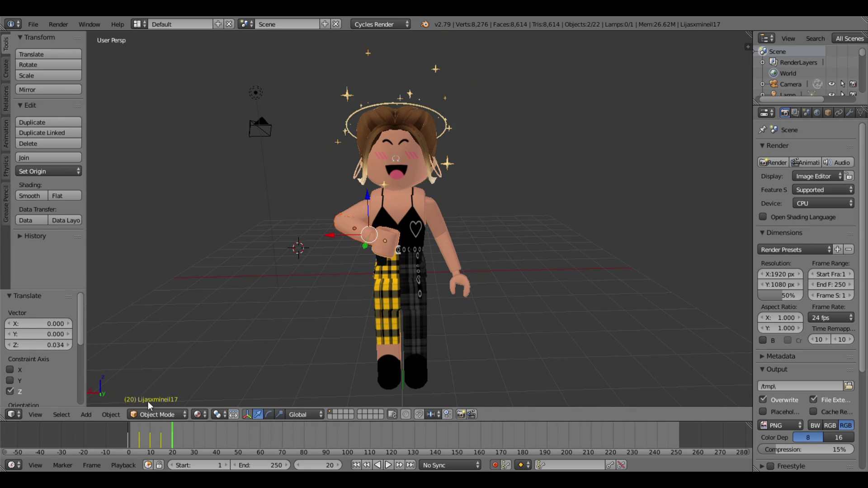
left_click_drag(138, 435, 91, 449)
left_click(388, 465)
left_click(388, 465)
Undo the arm-lowering changes back to the raised waving pose.
key("ctrl+z")
key("ctrl+z")
key("ctrl+z")
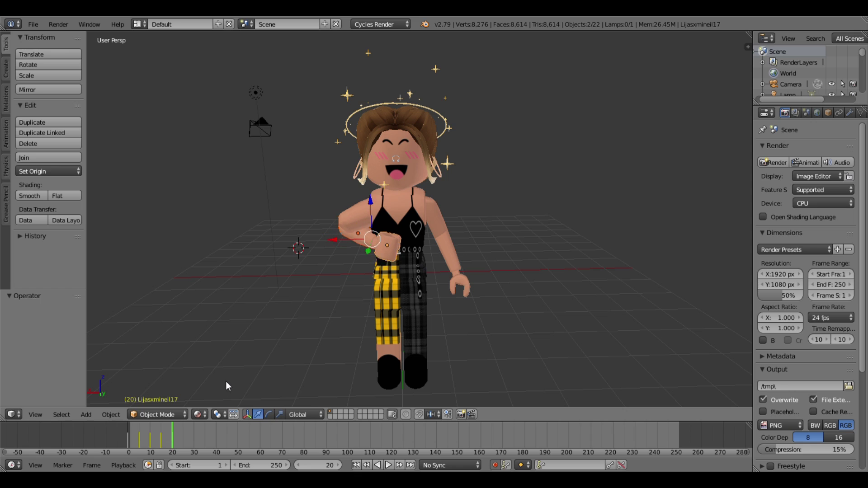
key("ctrl+z")
key("ctrl+z")
key("ctrl+z")
key("ctrl+z")
key("ctrl+z")
key("ctrl+z")
key("z")
key("ctrl+z")
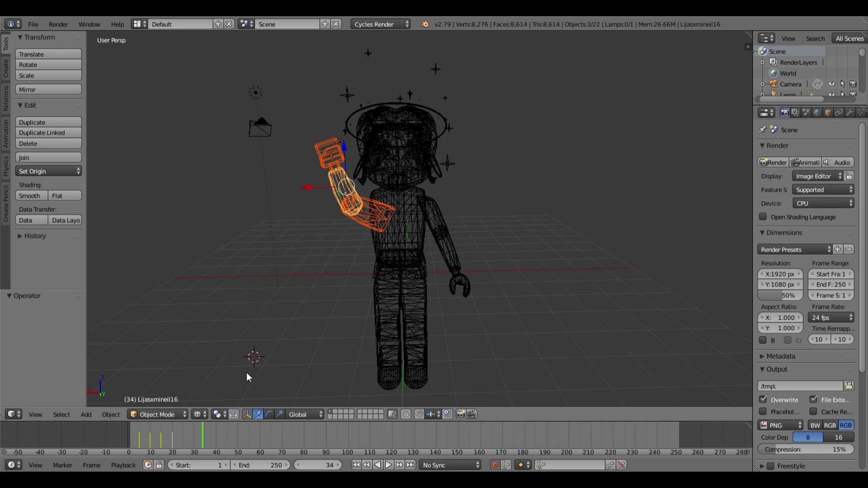
key("z")
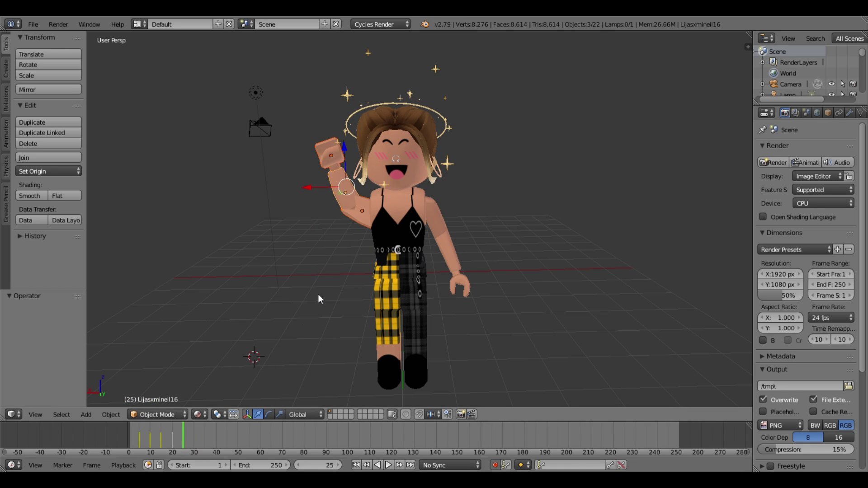
Select the head with its hair, halo and accessories, keyframe them at frame 25 and rotate them 34.8° on Z.
right_click(396, 165)
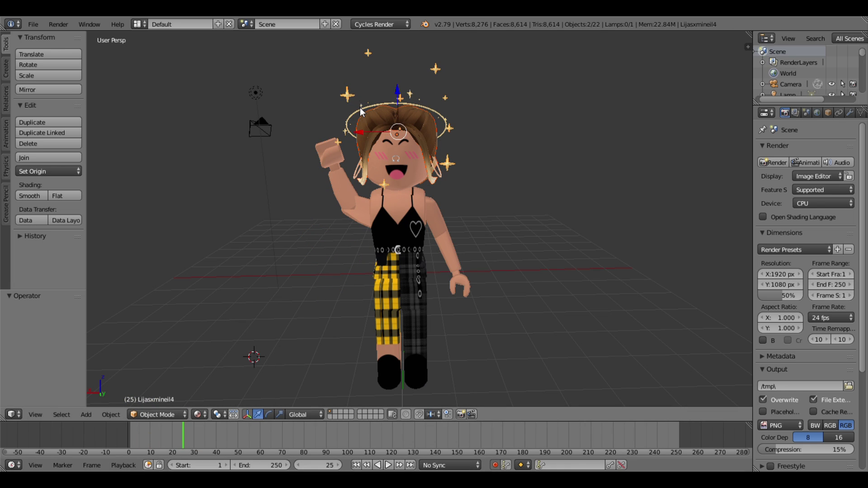
key("i")
left_click(279, 317)
left_click(269, 414)
left_click_drag(425, 141, 420, 124)
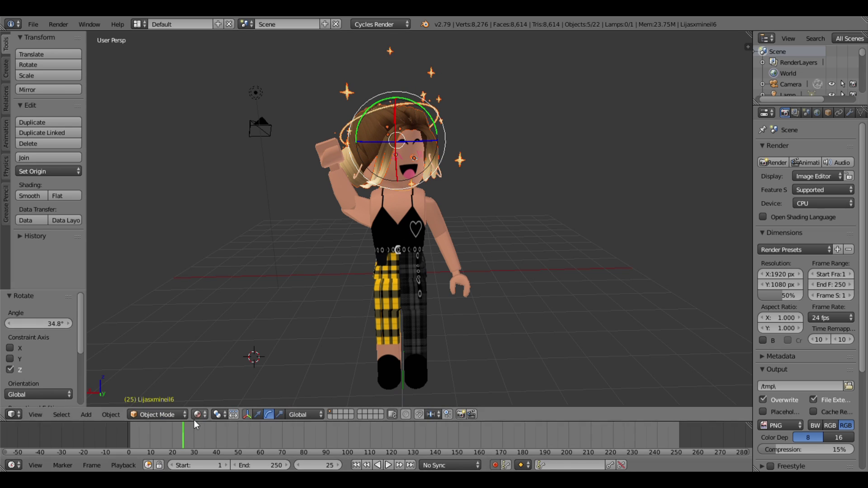
Insert a keyframe for the head and its accessories at frame 5 and rotate them -37.2° on Z.
left_click_drag(177, 434, 139, 441)
key("i")
left_click(250, 354)
left_click_drag(434, 142, 410, 155)
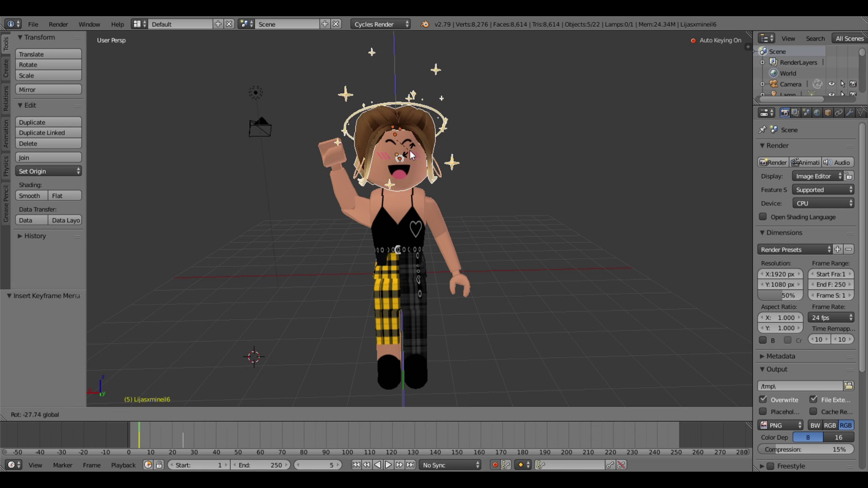
left_click(412, 155)
left_click(388, 466)
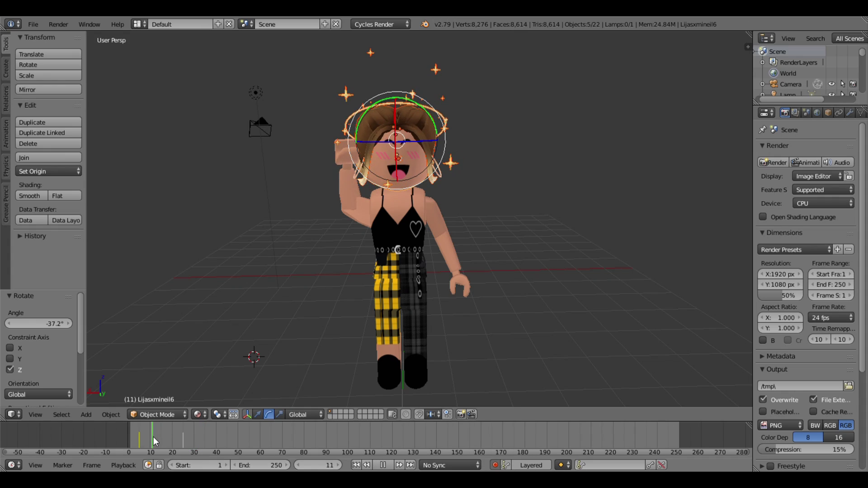
Insert a keyframe for the head and its accessories at frame 15 and rotate them -10.4° on Z.
left_click_drag(153, 437, 162, 438)
key("i")
left_click(239, 326)
left_click_drag(428, 142, 426, 146)
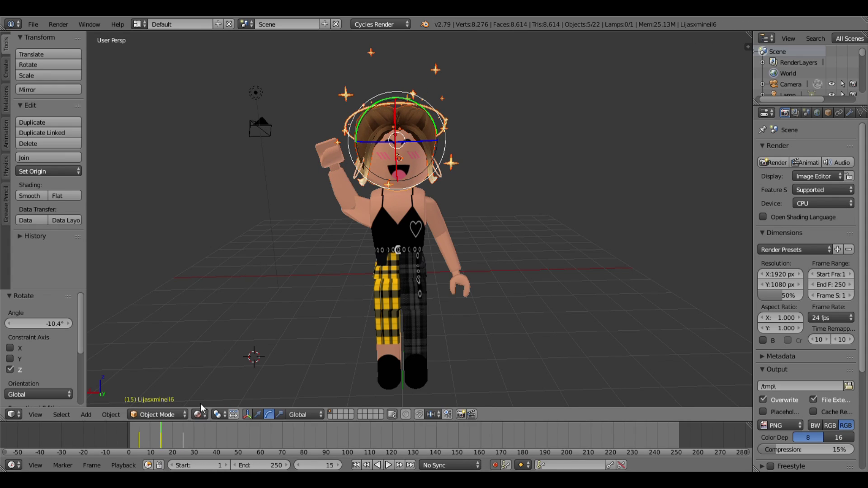
Play back the head-turning animation from the start, stop it and return to frame 25.
left_click(128, 435)
left_click(388, 465)
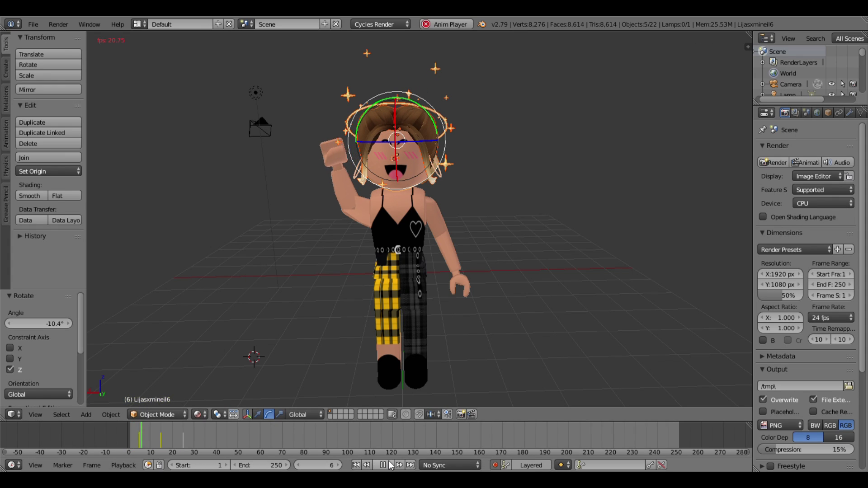
left_click(390, 465)
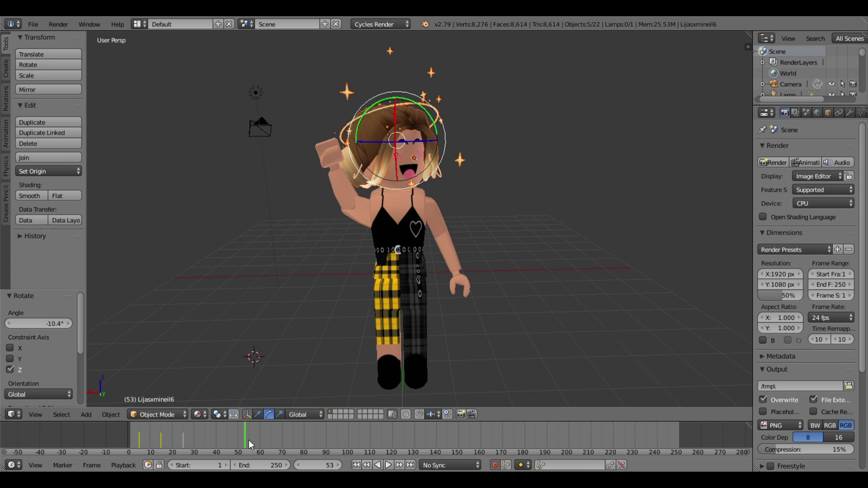
left_click_drag(248, 441, 184, 446)
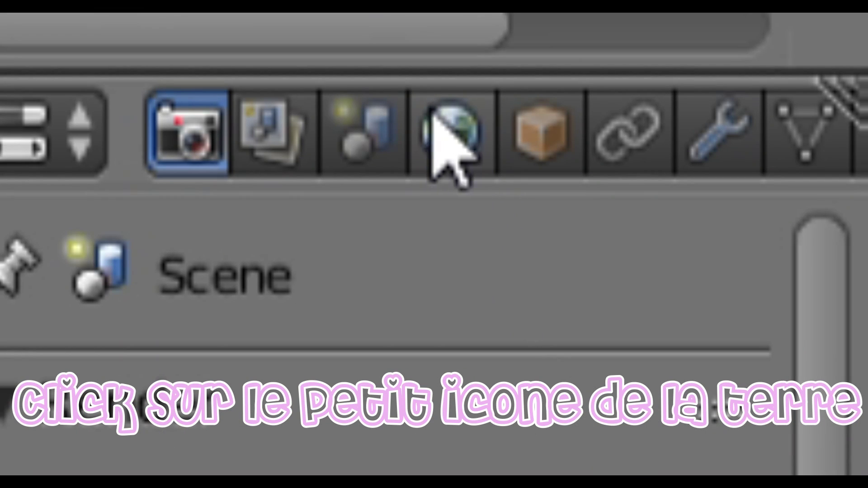
Enable Ambient Occlusion for the world and set its surface color to a pale cream.
left_click(433, 131)
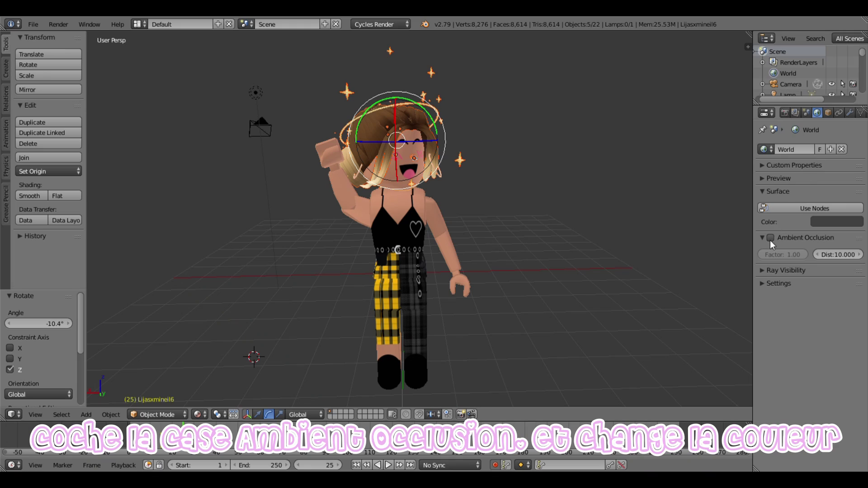
left_click(771, 238)
left_click(837, 221)
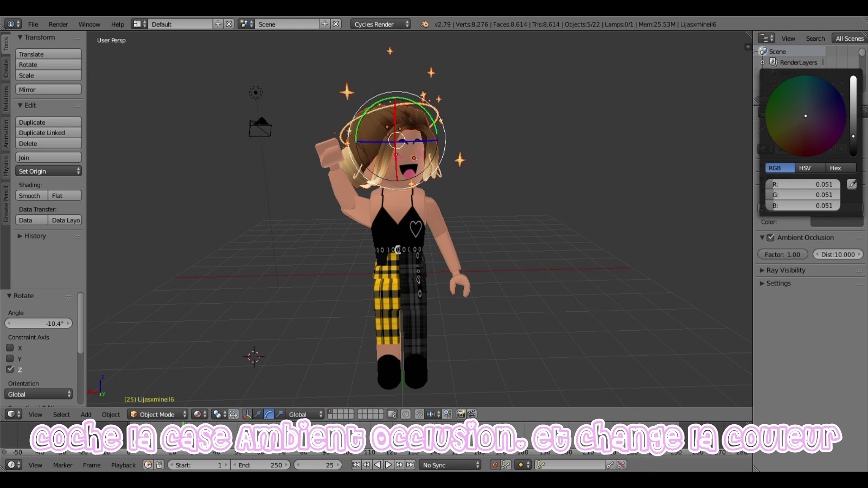
left_click_drag(854, 116, 853, 76)
left_click_drag(830, 127, 814, 119)
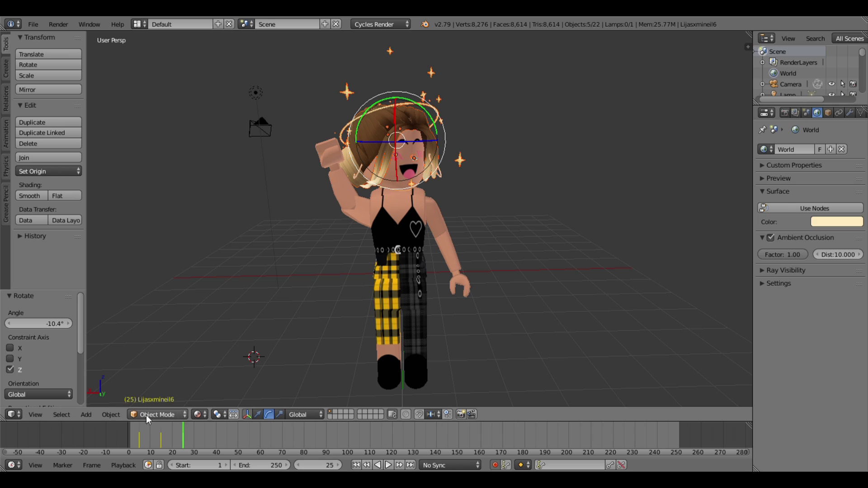
Preview the scene in Rendered viewport shading and return to non-rendered shading.
left_click(194, 415)
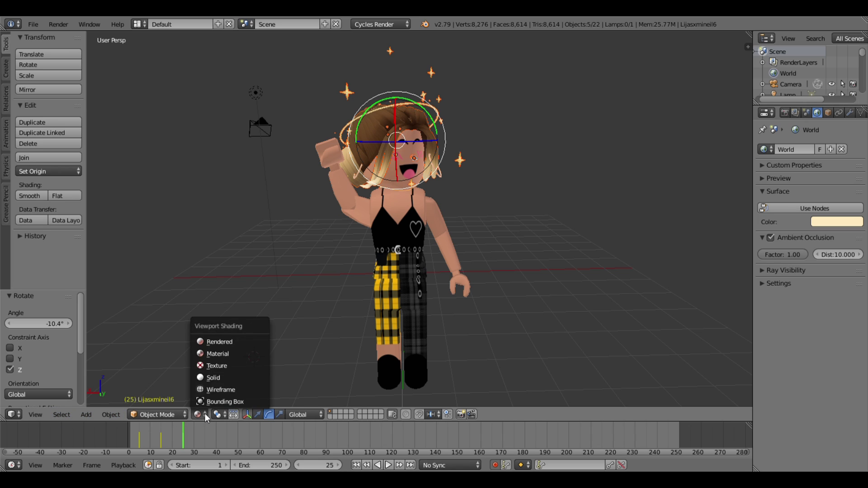
left_click(224, 340)
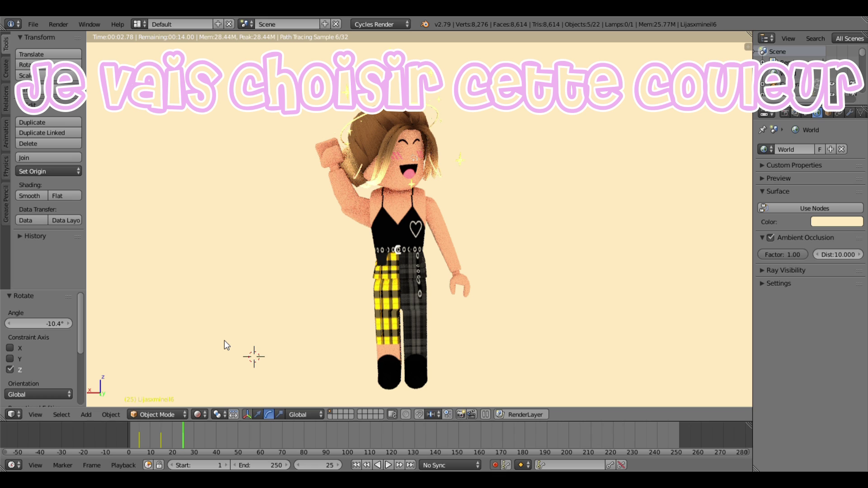
left_click(198, 415)
left_click(230, 362)
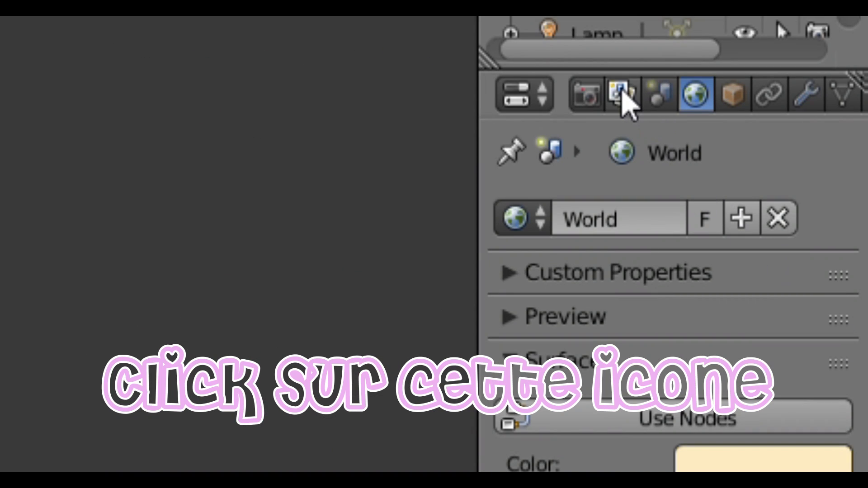
Enable Denoising for the render layer.
left_click(623, 93)
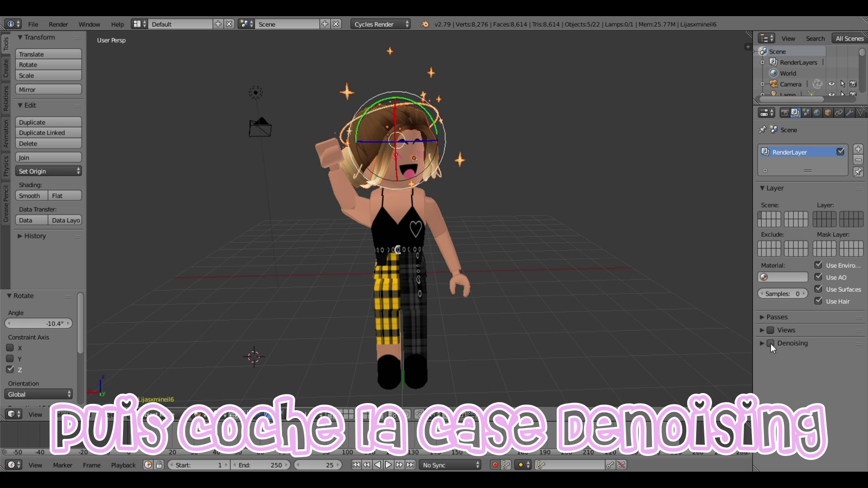
left_click(771, 344)
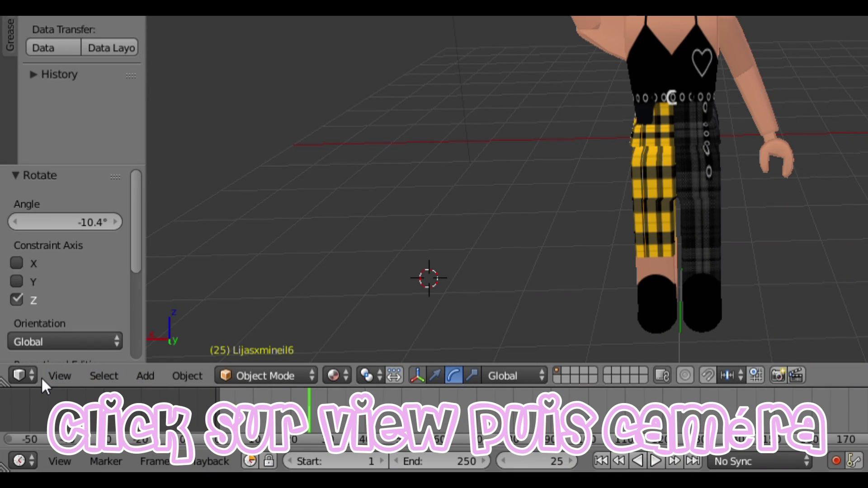
Switch to the camera view and reposition the camera to face the avatar from the front.
left_click(51, 376)
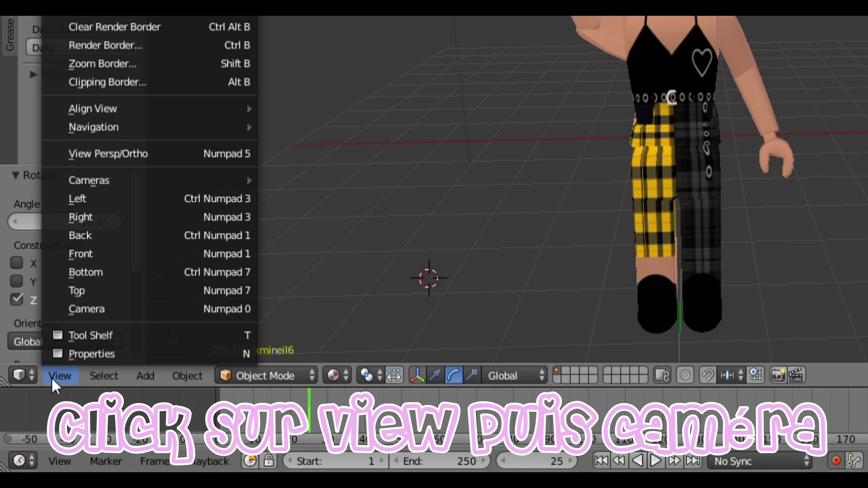
left_click(116, 304)
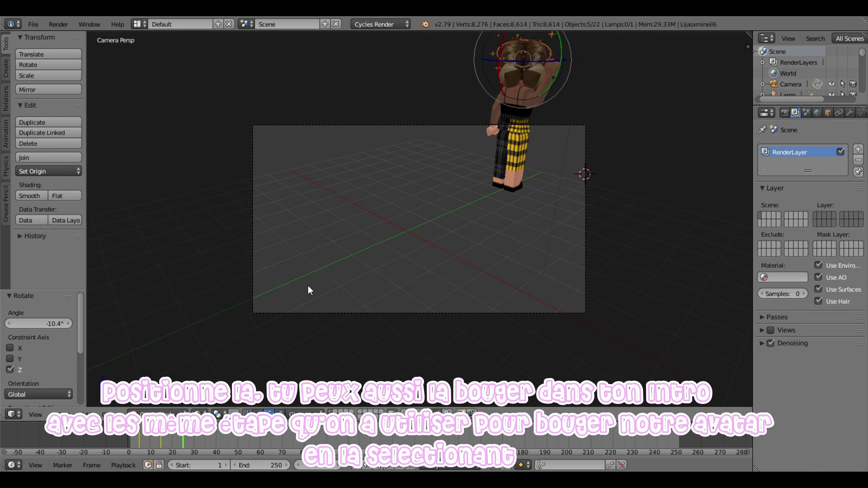
key("g")
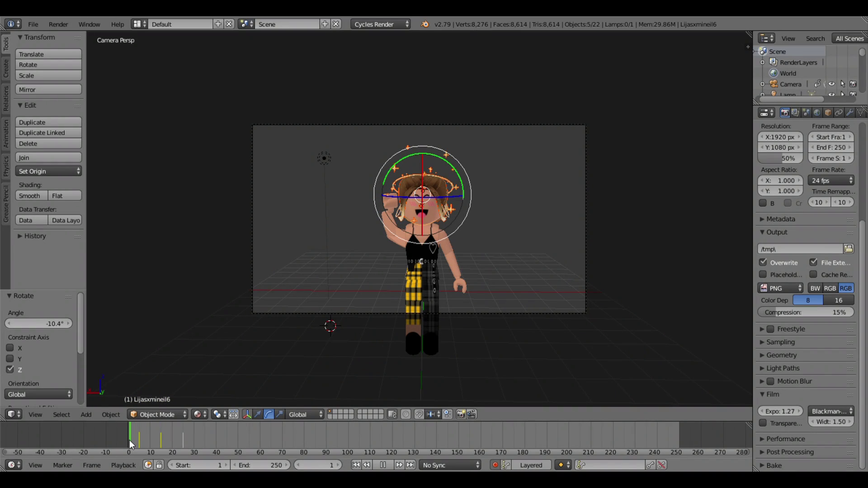
Select the camera and insert a keyframe for it at frame 1.
right_click(252, 309)
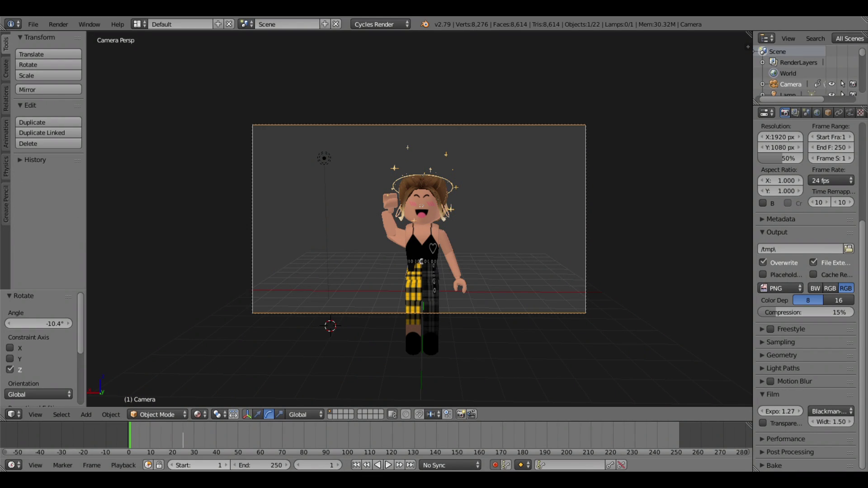
key("i")
left_click(324, 301)
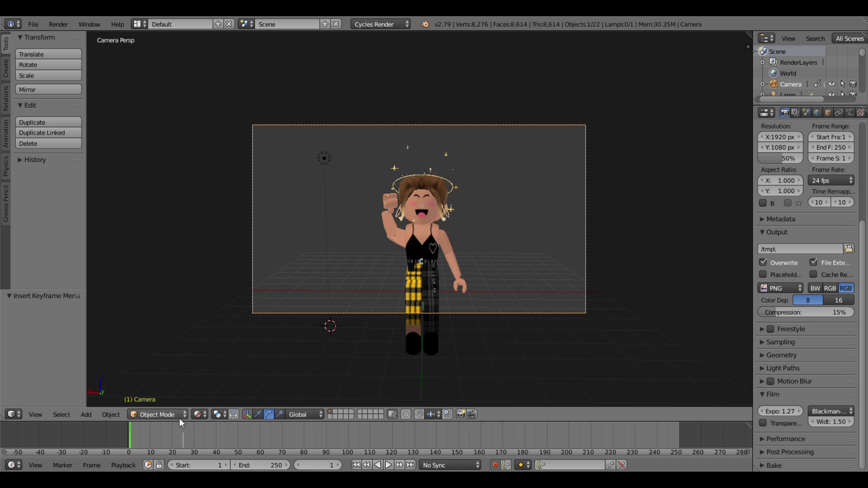
Insert a LocRotScale keyframe for the camera at frame 5.
key("alt+a")
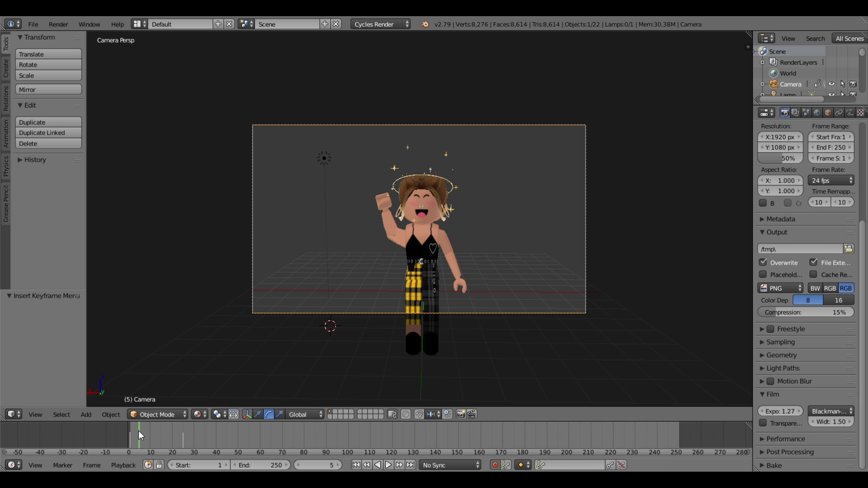
key("alt+a")
key("i")
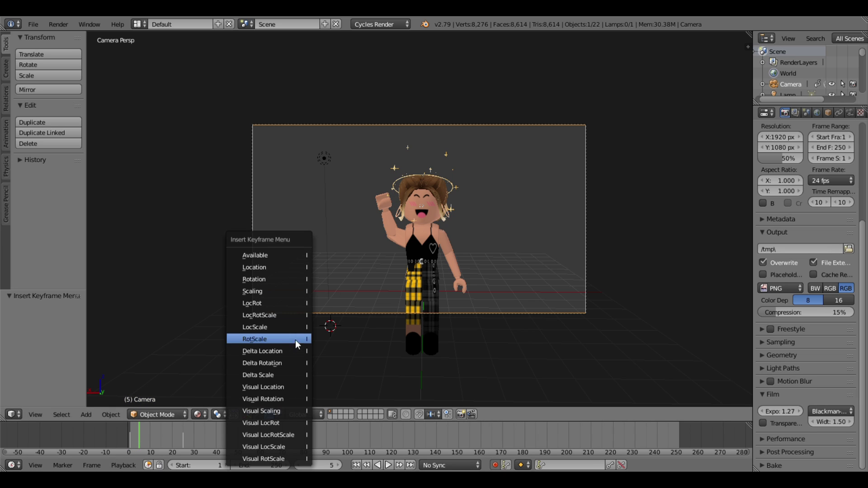
left_click(300, 316)
Try flying the camera closer to the avatar at frame 5.
key("shift+f")
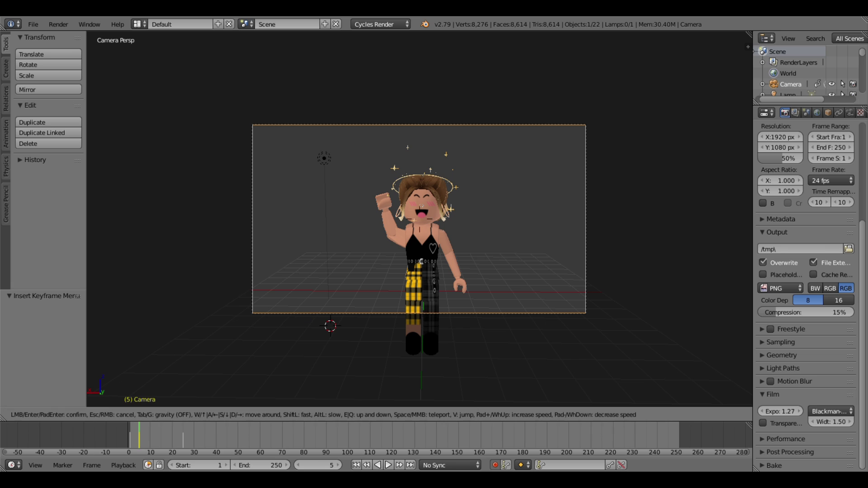
key("w")
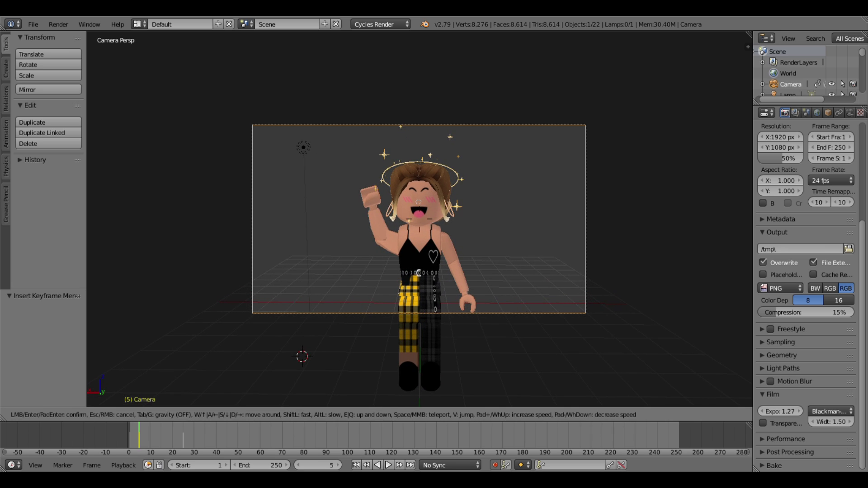
left_click(419, 221)
Play back the animation through the camera from the start and stop it.
left_click_drag(138, 434, 120, 437)
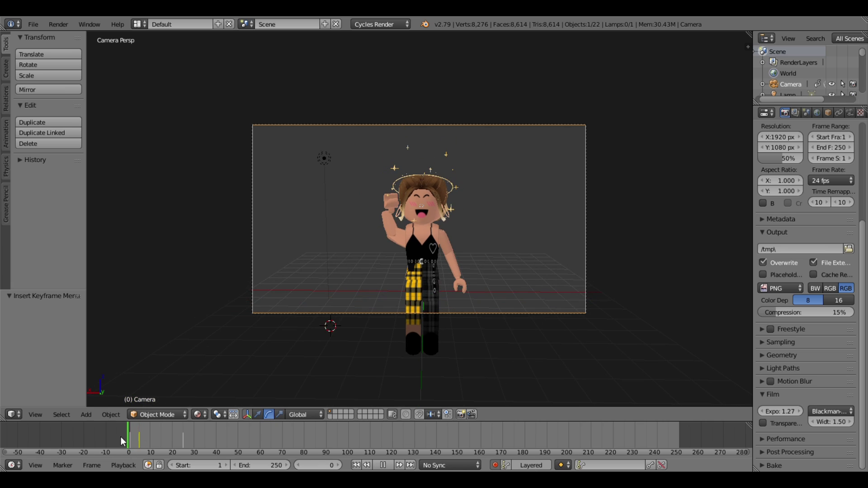
left_click(389, 466)
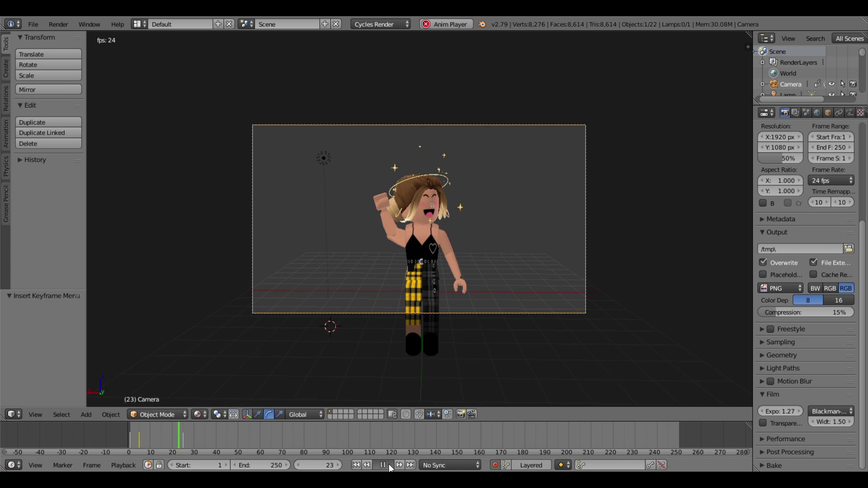
left_click(388, 465)
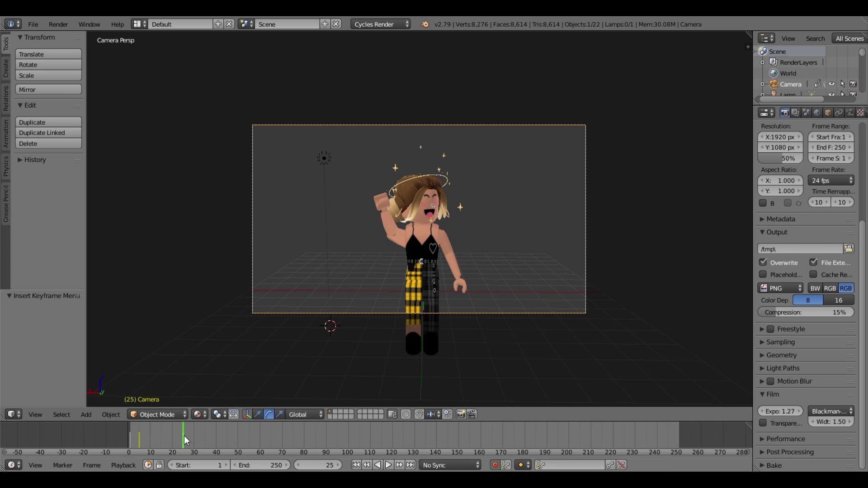
Preview the camera motion and insert a keyframe for the camera at frame 28.
left_click_drag(183, 436, 194, 435)
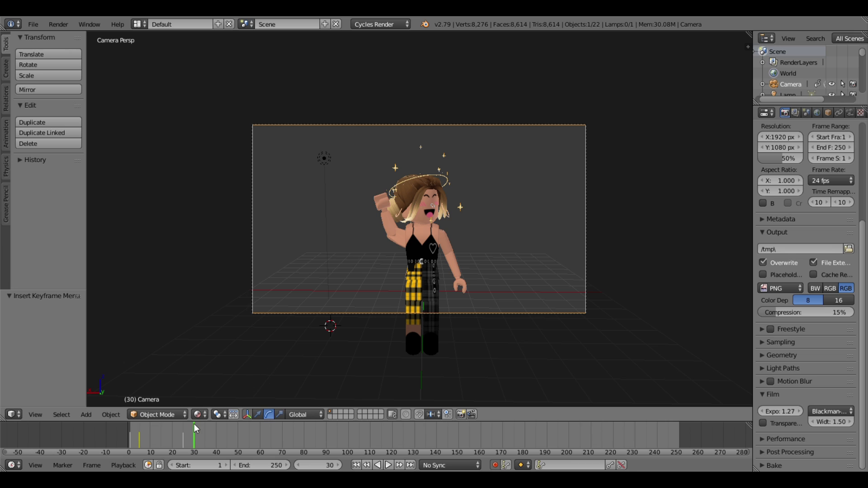
key("alt+a")
key("alt+a")
key("i")
left_click(259, 316)
Fly the camera forward at frame 28, turning it away until the avatar is outside the camera frame.
key("shift+f")
key("w")
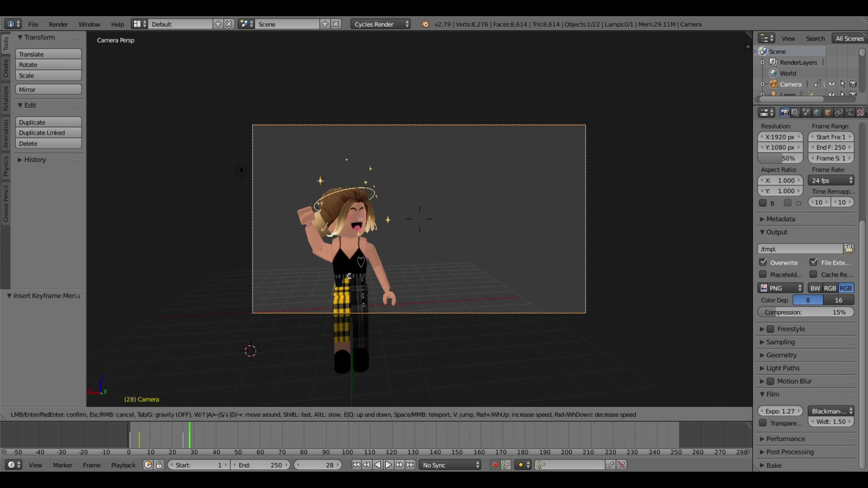
left_click(420, 220)
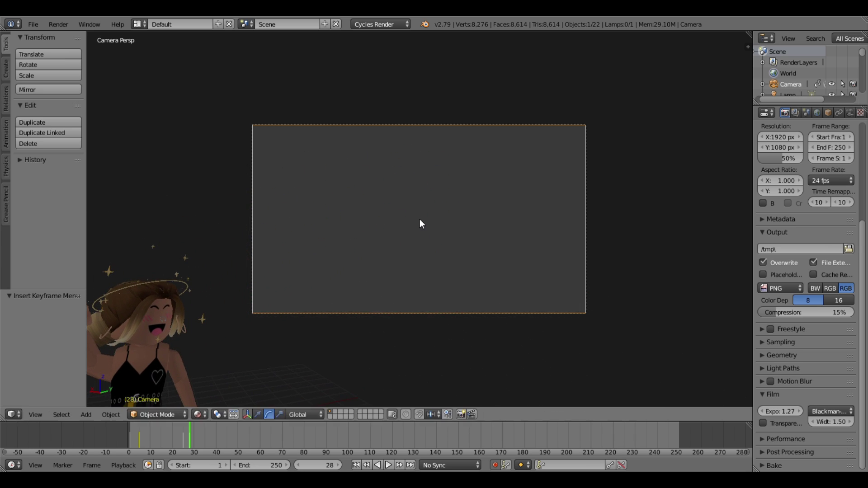
Play the camera animation from the start to check the fly-past, and stop it.
left_click_drag(191, 432, 110, 442)
left_click(388, 467)
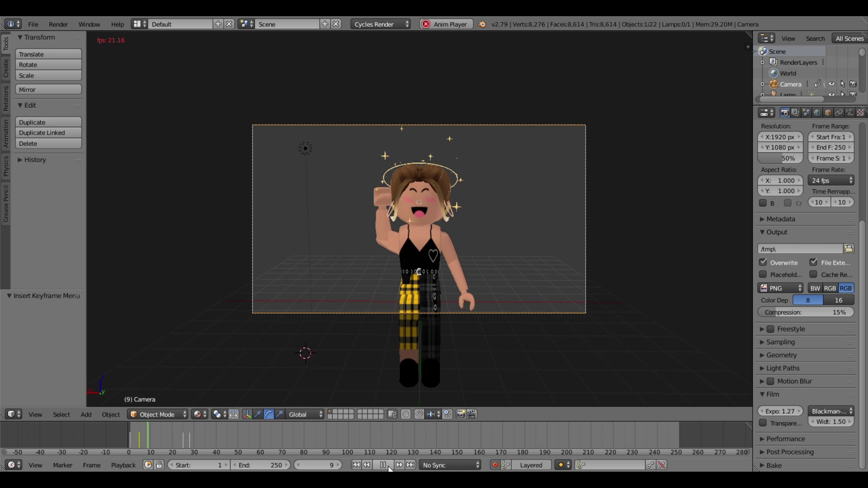
left_click(389, 466)
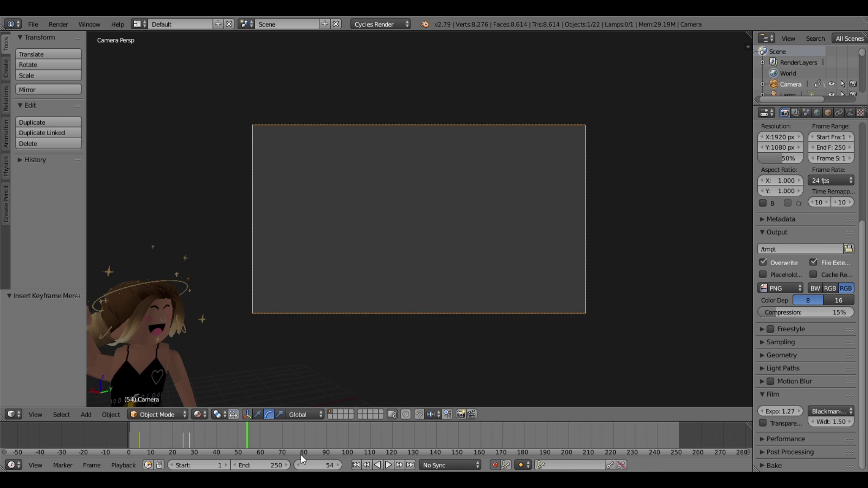
Go to frame 30 and fly the camera forward past the avatar, leaving her outside the camera frame.
left_click_drag(247, 439, 194, 441)
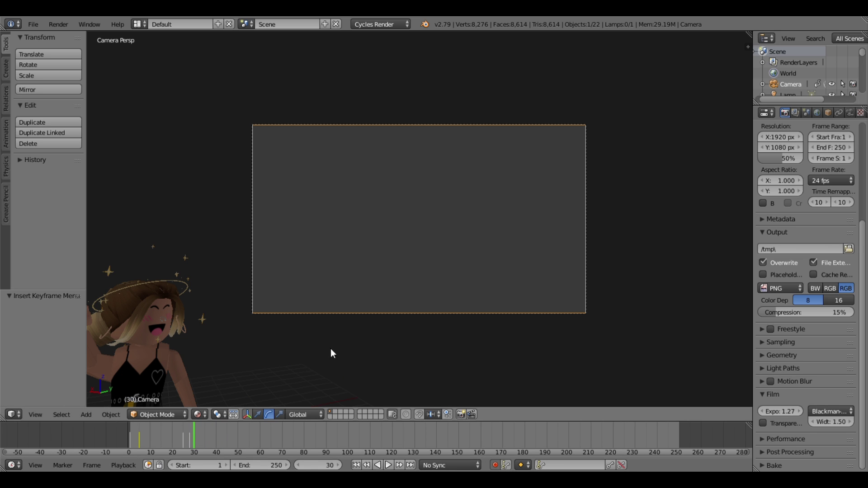
key("shift+f")
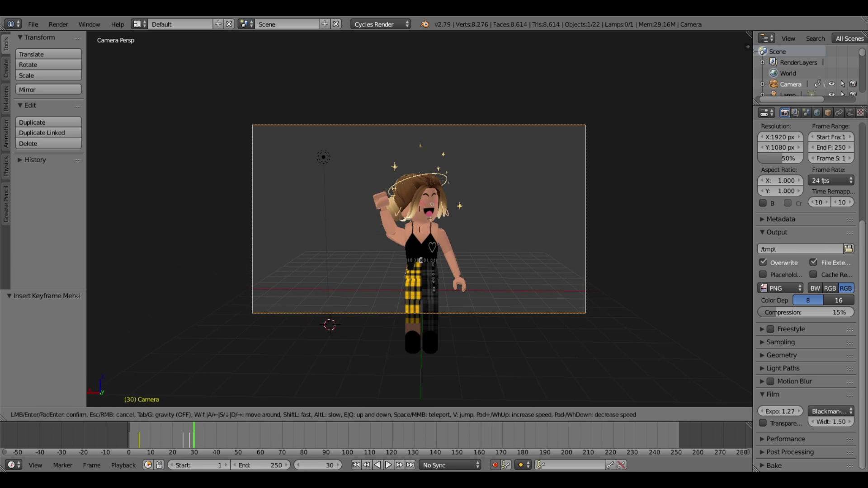
key("w")
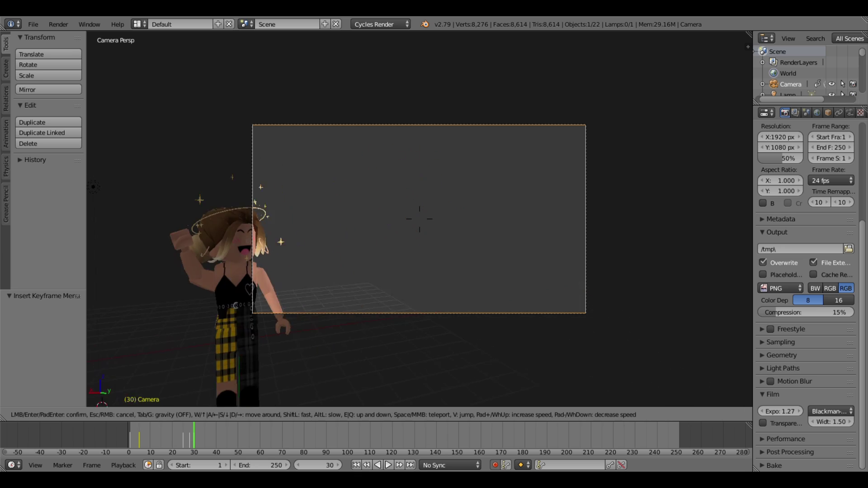
left_click(420, 221)
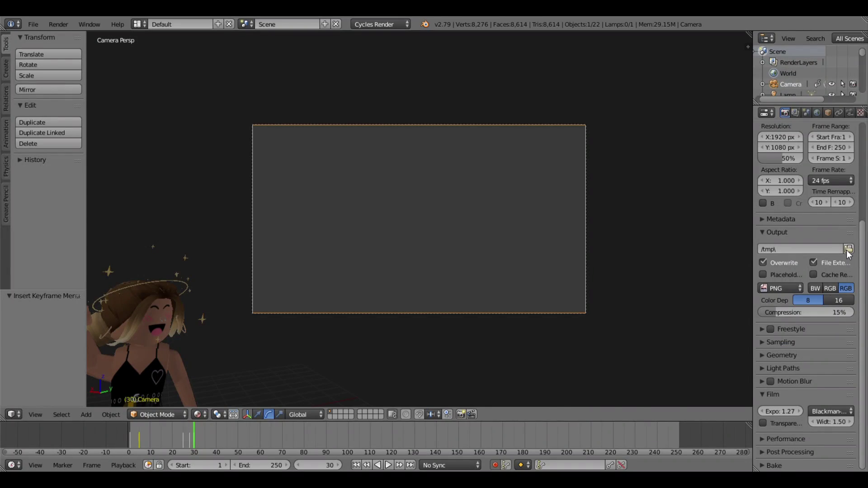
Set the render output path to Intro tutorial and the file format to AVI JPEG.
left_click(849, 249)
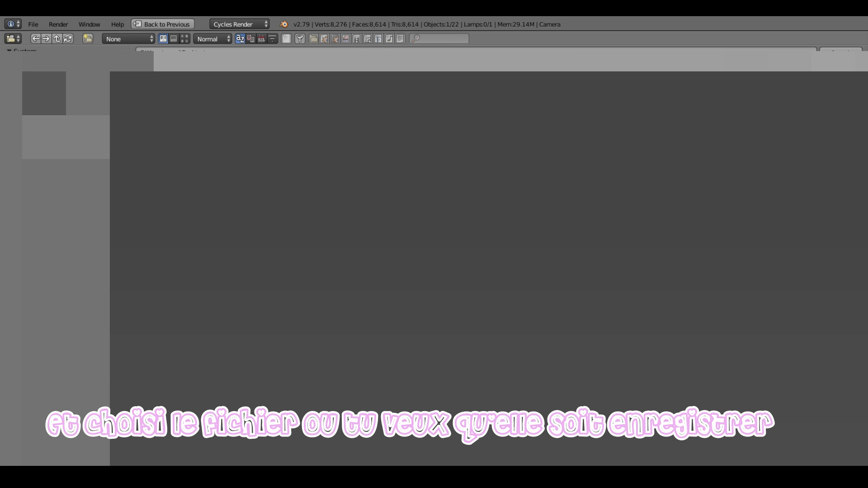
left_click(842, 50)
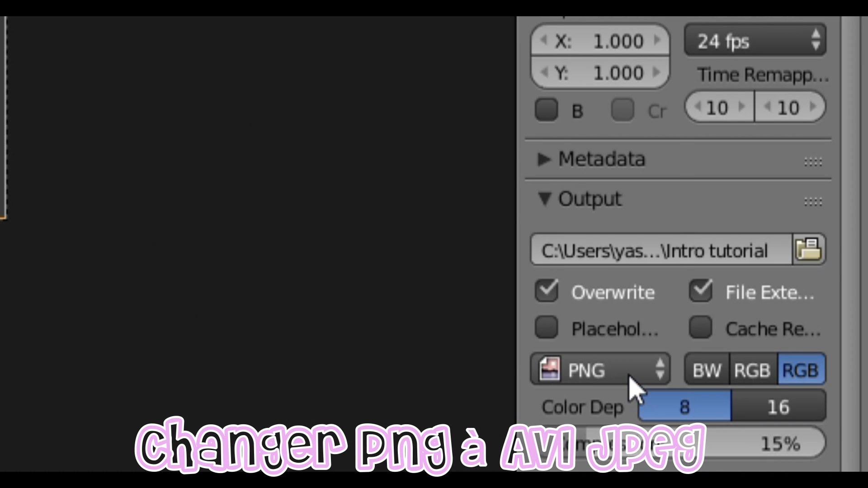
left_click(789, 366)
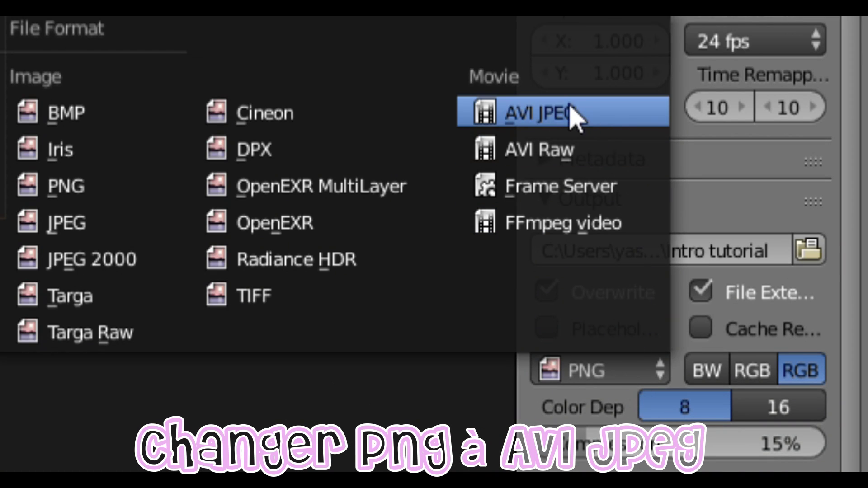
left_click(545, 121)
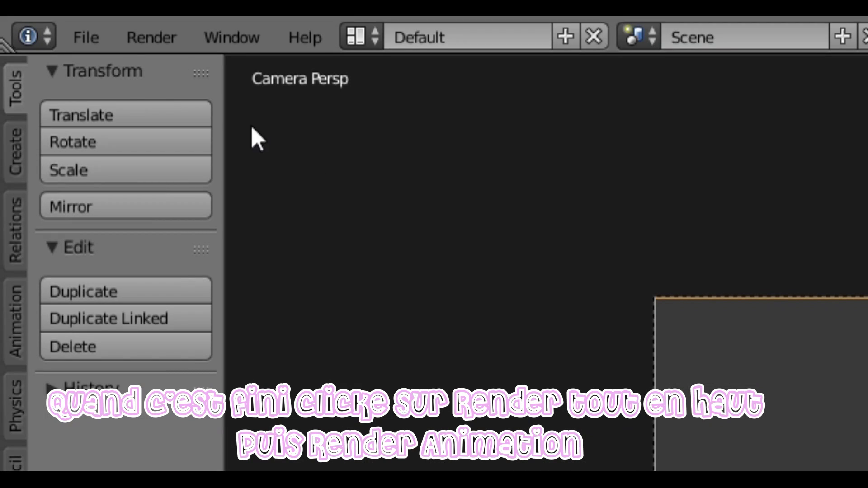
Start rendering the animation and set the timeline's end frame to 30.
left_click(145, 40)
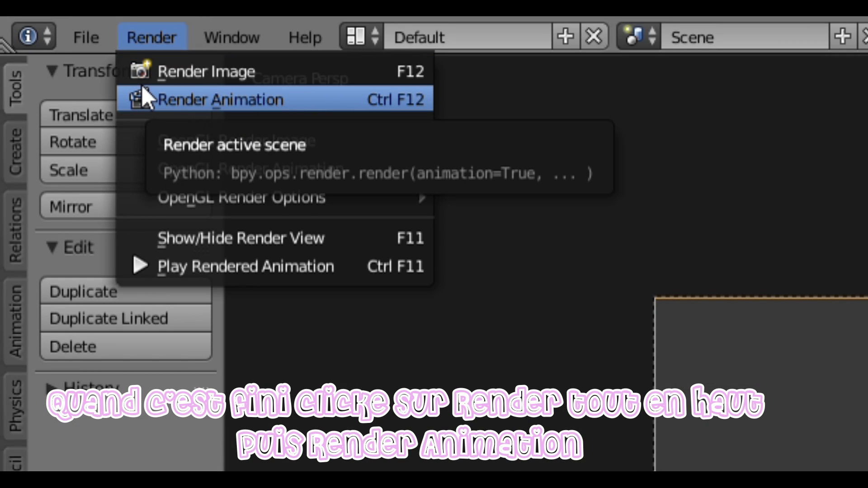
left_click(122, 98)
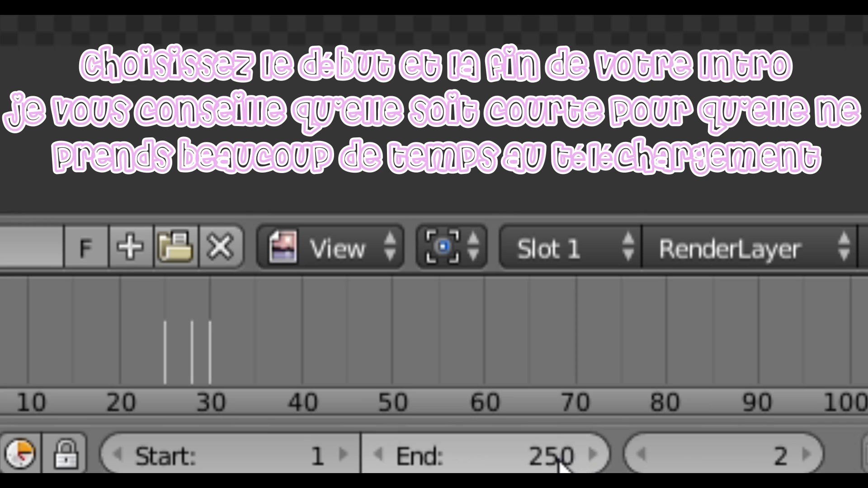
left_click_drag(484, 456, 425, 456)
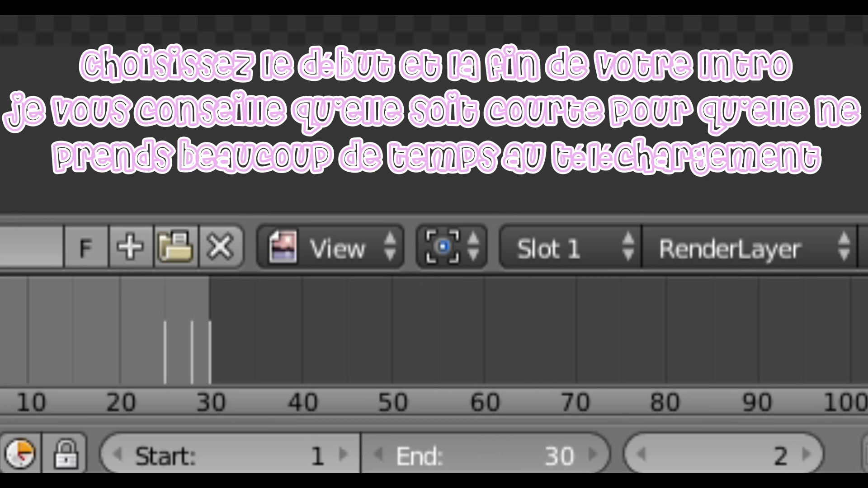